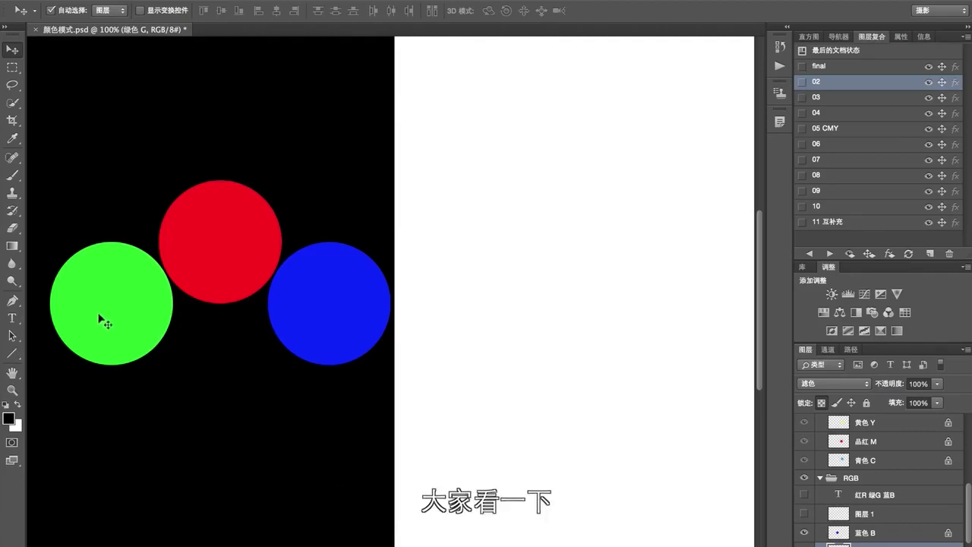
Stack the green and blue circles on the red one to mix white, then apply comp 05 CMY.
mouse_move(101, 319)
mouse_down()
mouse_move(136, 301)
mouse_move(139, 335)
mouse_move(216, 391)
mouse_move(276, 367)
mouse_move(147, 351)
mouse_move(158, 332)
mouse_up()
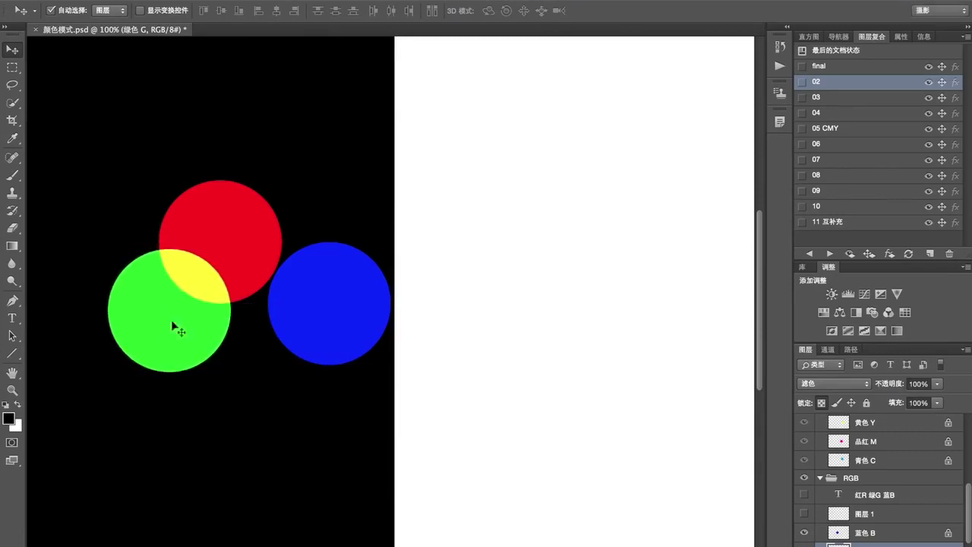
click(317, 330)
mouse_move(311, 330)
mouse_down()
mouse_move(282, 287)
mouse_move(225, 413)
mouse_move(230, 342)
mouse_up()
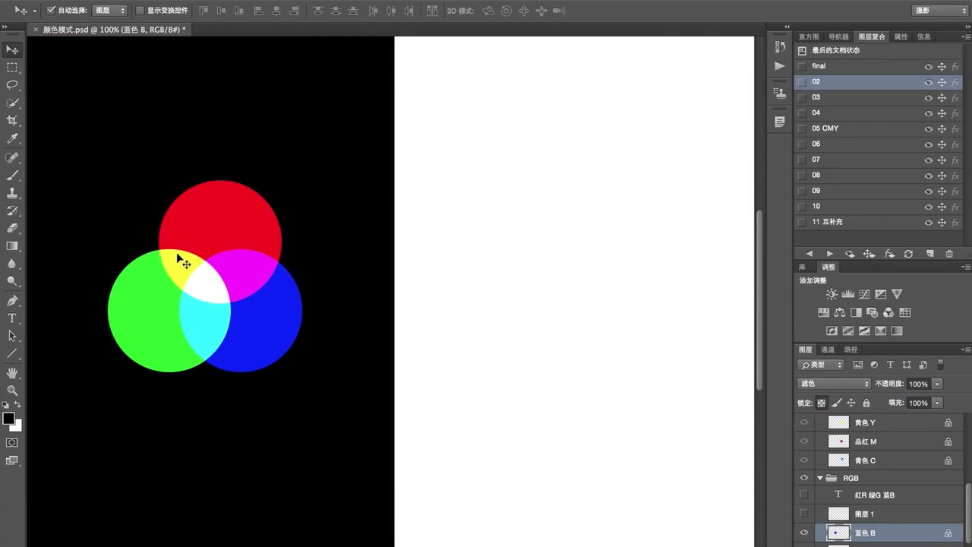
click(801, 127)
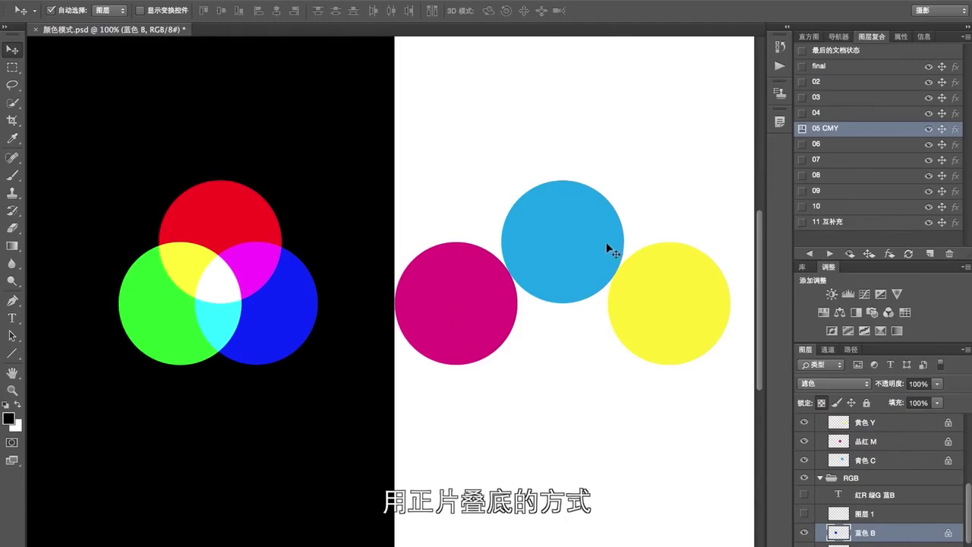
Overlap the magenta and yellow circles with cyan to mix black, then apply layer comp 10.
mouse_move(465, 315)
mouse_down()
mouse_move(513, 306)
mouse_move(522, 340)
mouse_move(595, 388)
mouse_move(638, 370)
mouse_move(537, 342)
mouse_move(530, 325)
mouse_up()
mouse_move(667, 336)
mouse_down()
mouse_move(640, 278)
mouse_move(572, 414)
mouse_move(545, 403)
mouse_move(587, 347)
mouse_up()
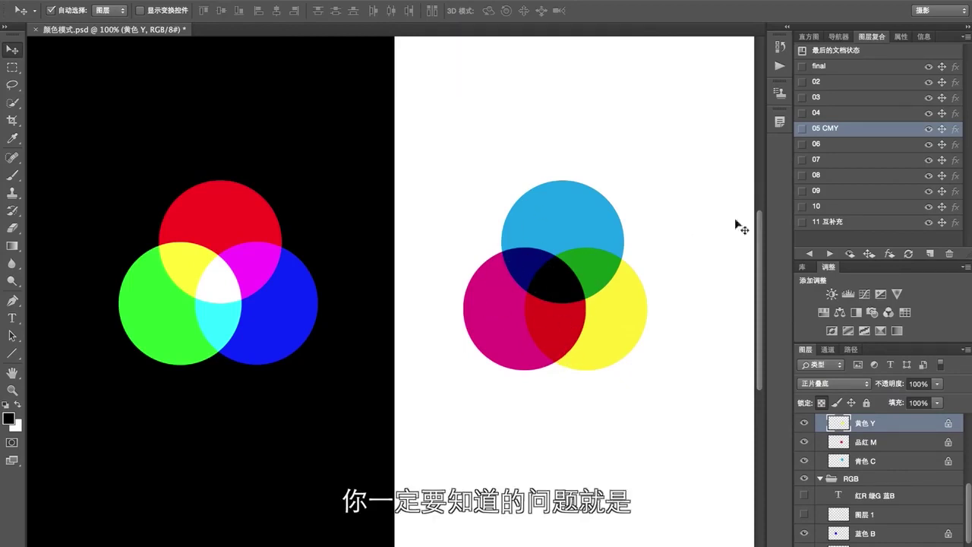
click(802, 205)
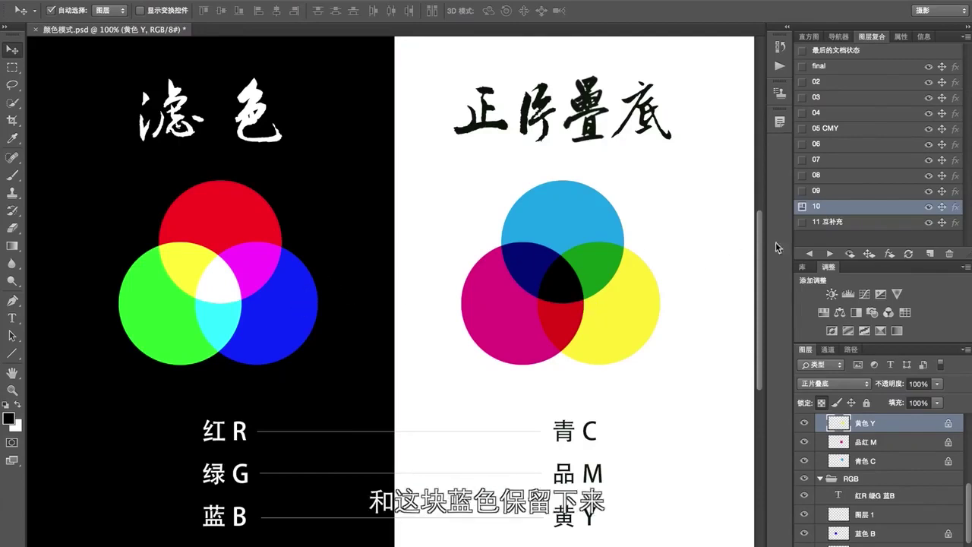
Apply layer comp 11 互补充 and place a copy of the blue circle on the white half.
click(826, 221)
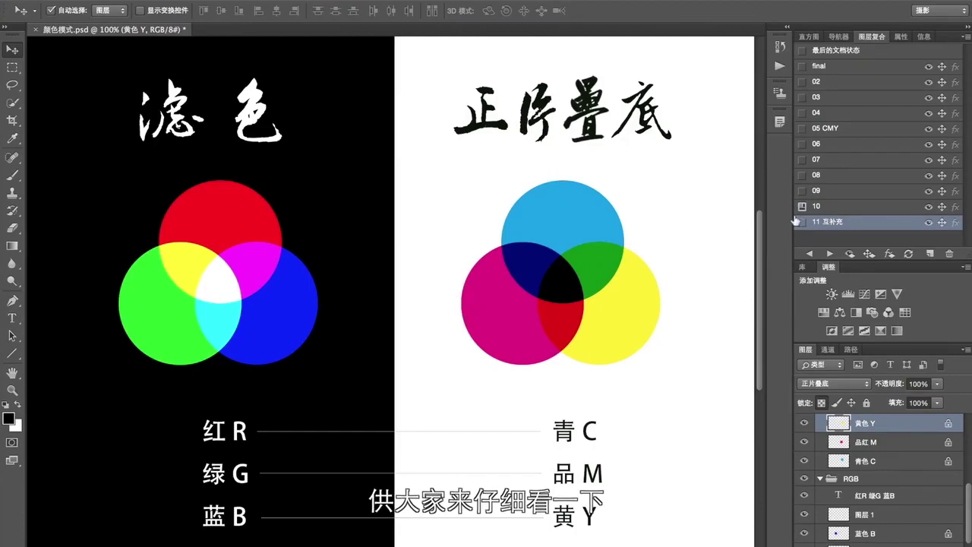
click(800, 222)
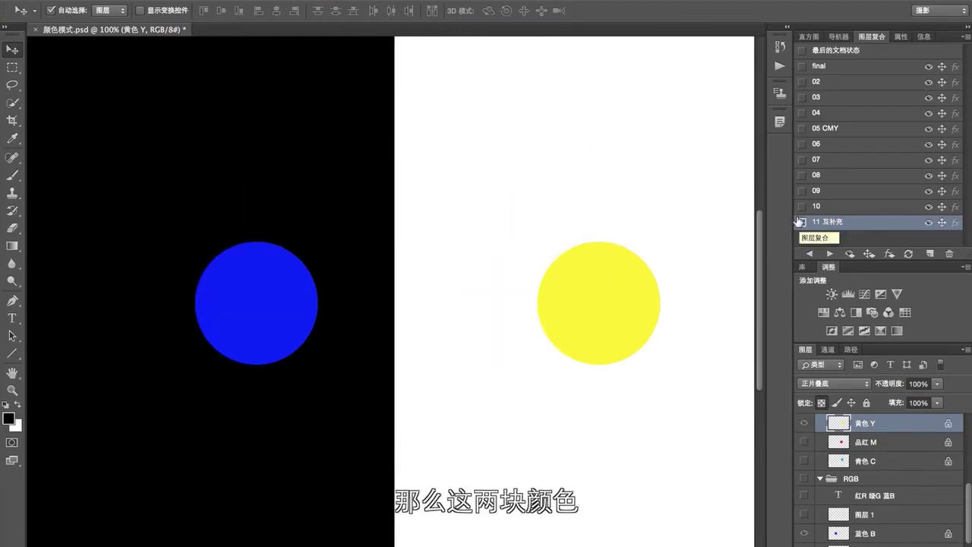
drag(229, 285, 519, 294)
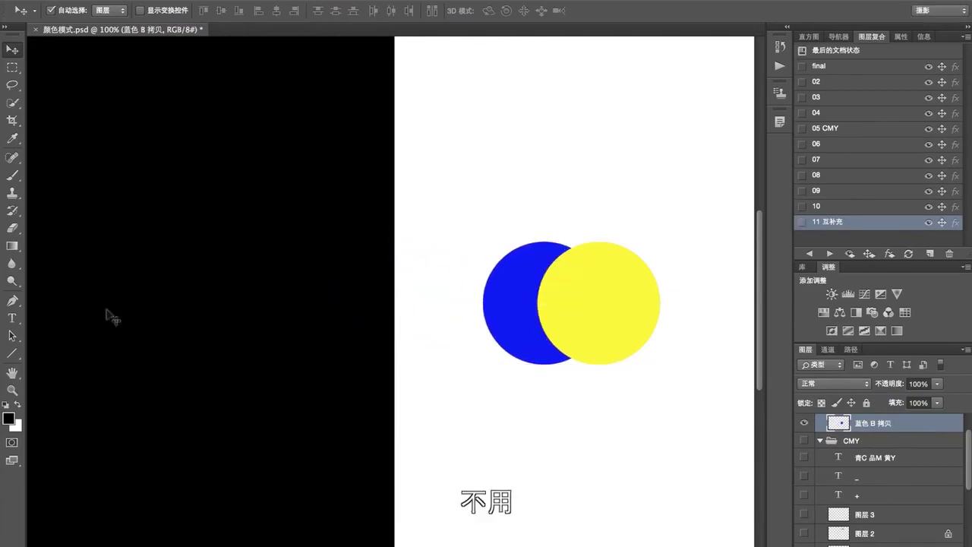
Zoom in to 267% on the overlapping blue and yellow circles.
click(13, 390)
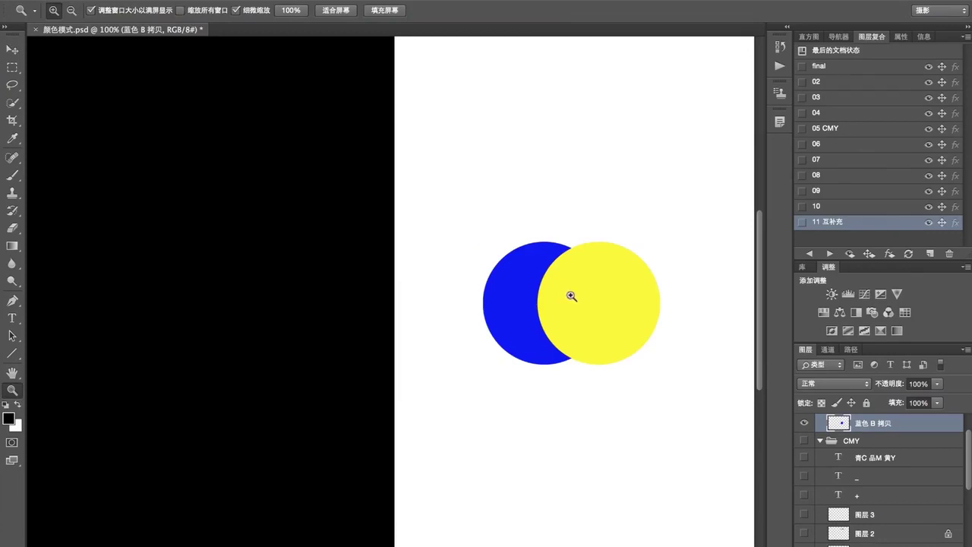
drag(584, 294, 620, 302)
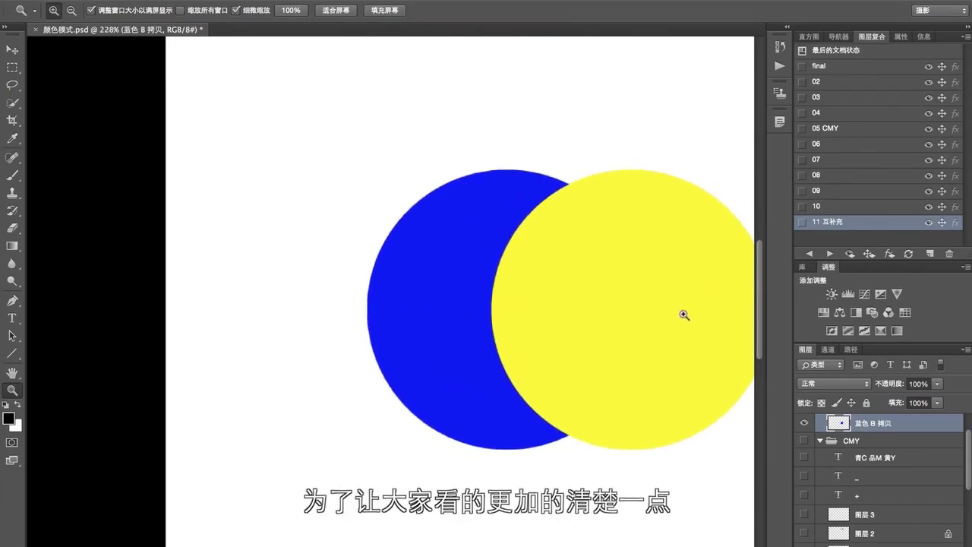
drag(699, 322, 562, 317)
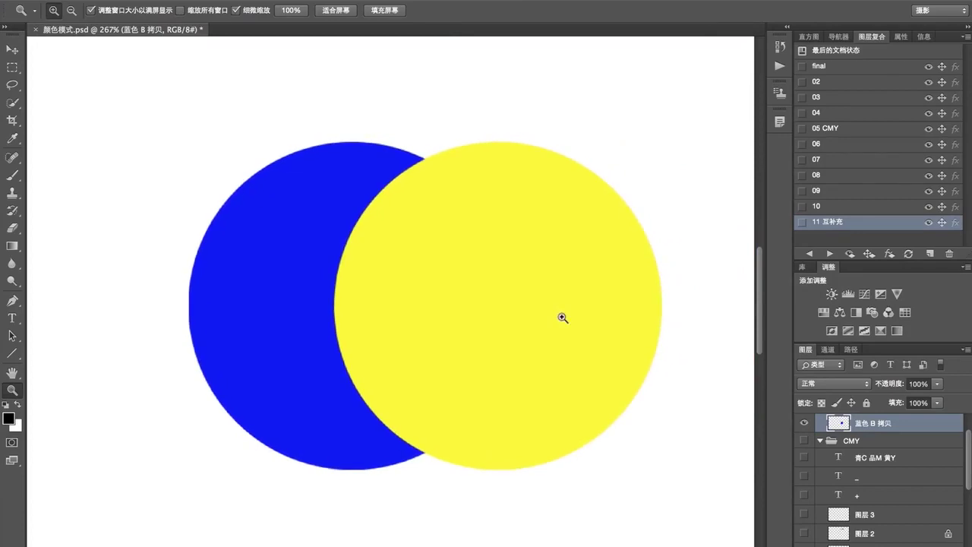
click(12, 50)
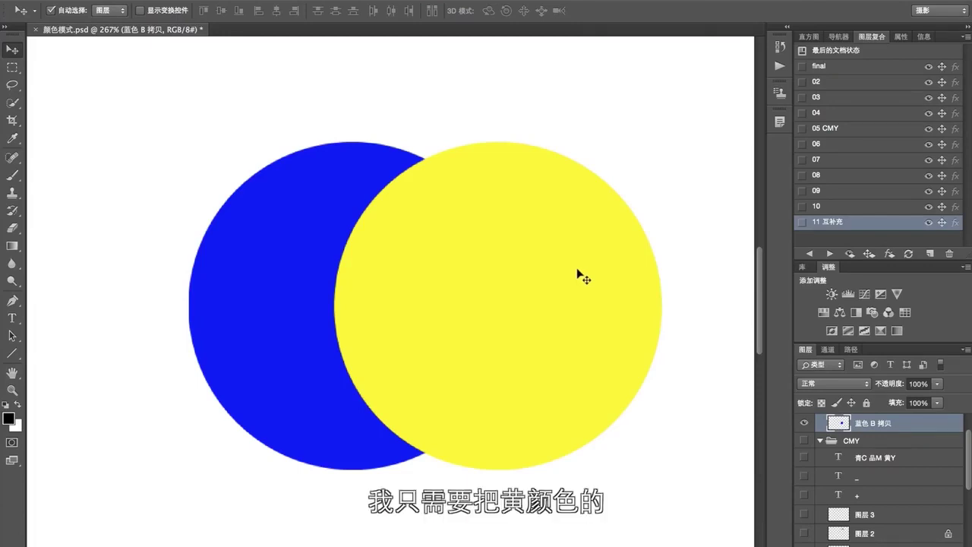
Duplicate the yellow circle layer and lower the copy's opacity to 50%.
alt+click(582, 278)
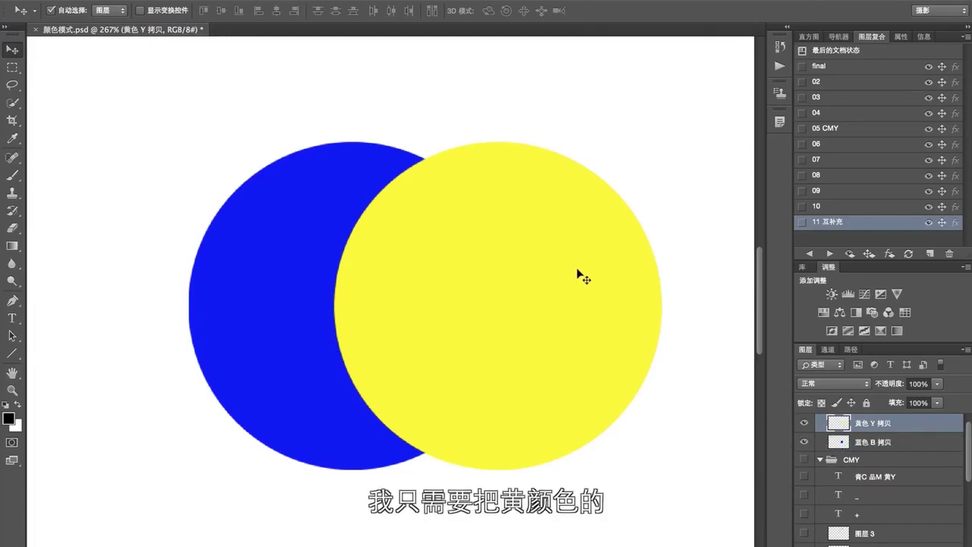
click(939, 386)
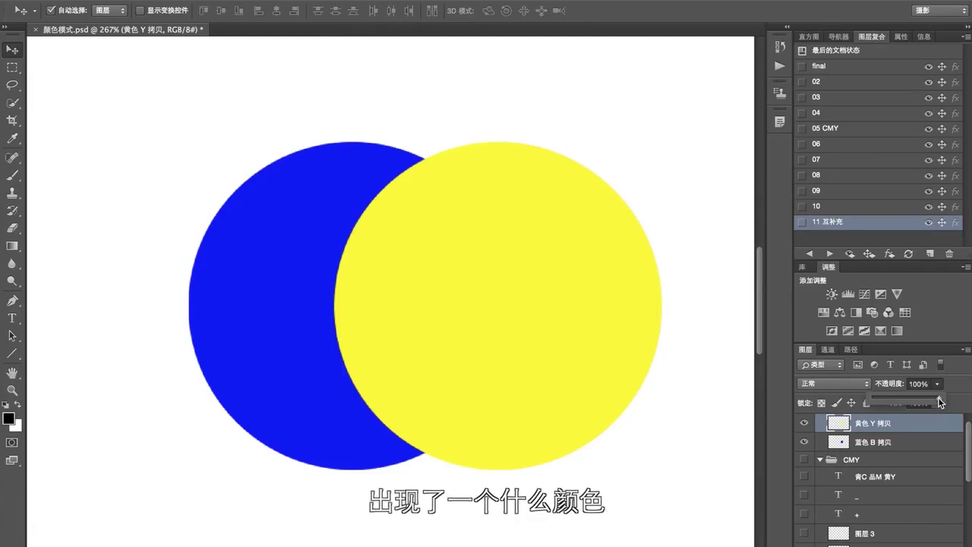
drag(940, 401, 911, 398)
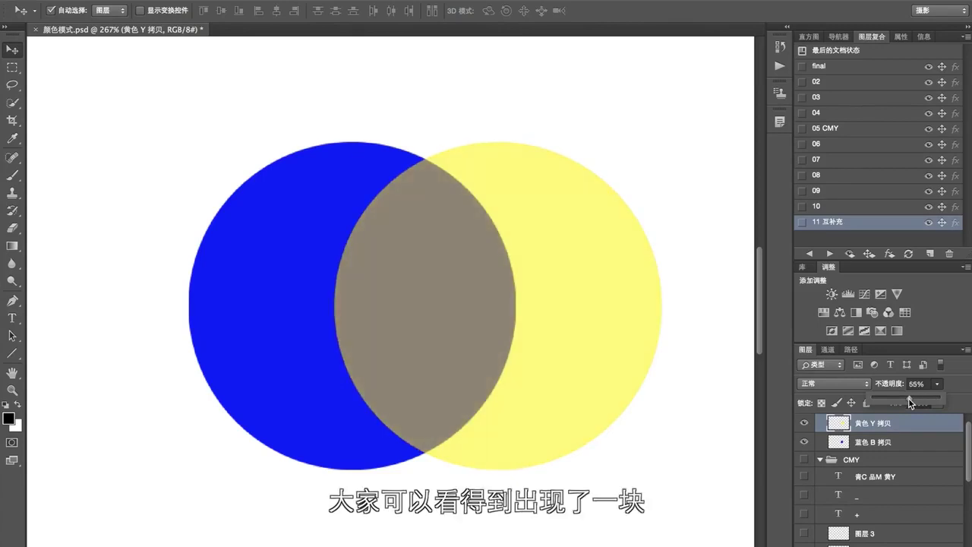
drag(909, 398, 907, 397)
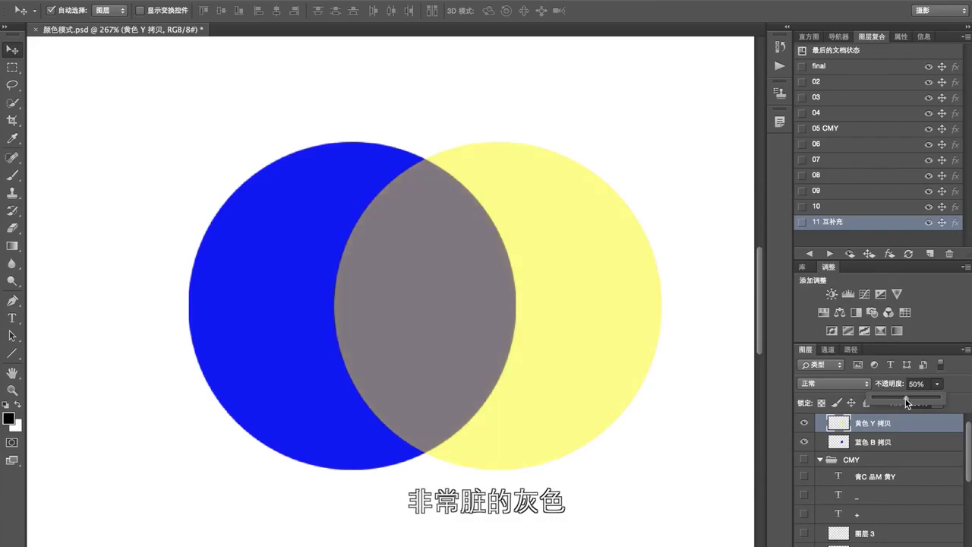
Drag the half-opacity yellow copy across the blue circle, leaving a narrow grey overlap.
drag(600, 319, 468, 314)
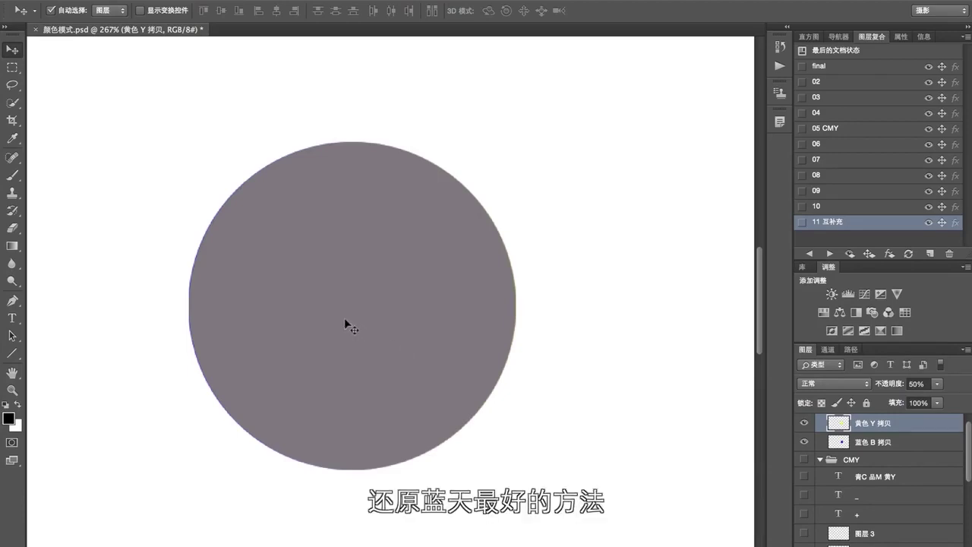
drag(345, 319, 416, 334)
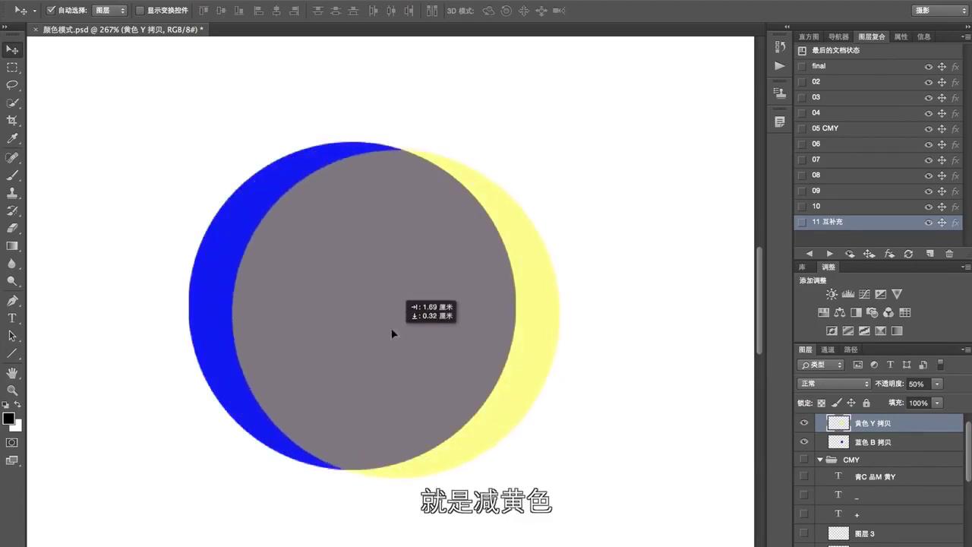
drag(418, 339, 633, 398)
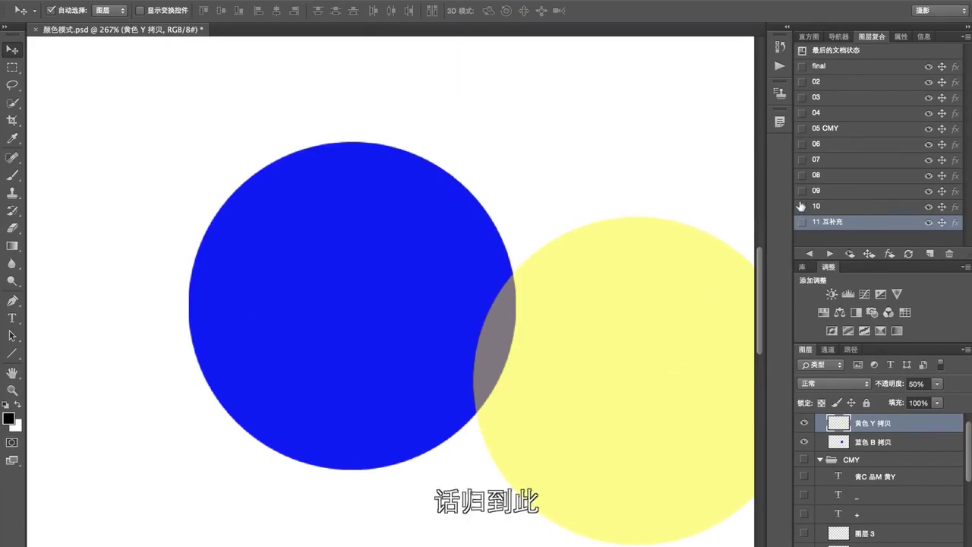
Reapply layer comp 10, fit the chart on screen, then view it at 100%.
click(801, 206)
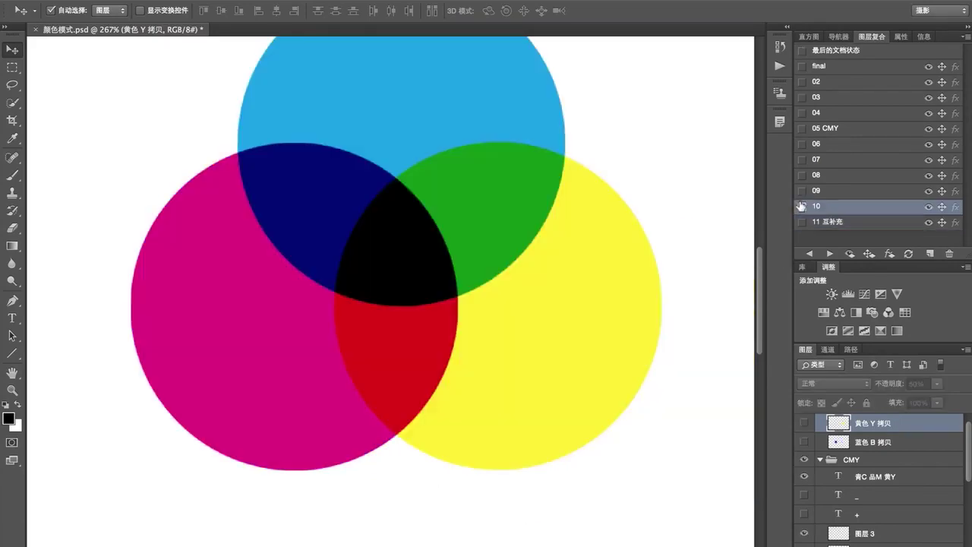
double_click(11, 374)
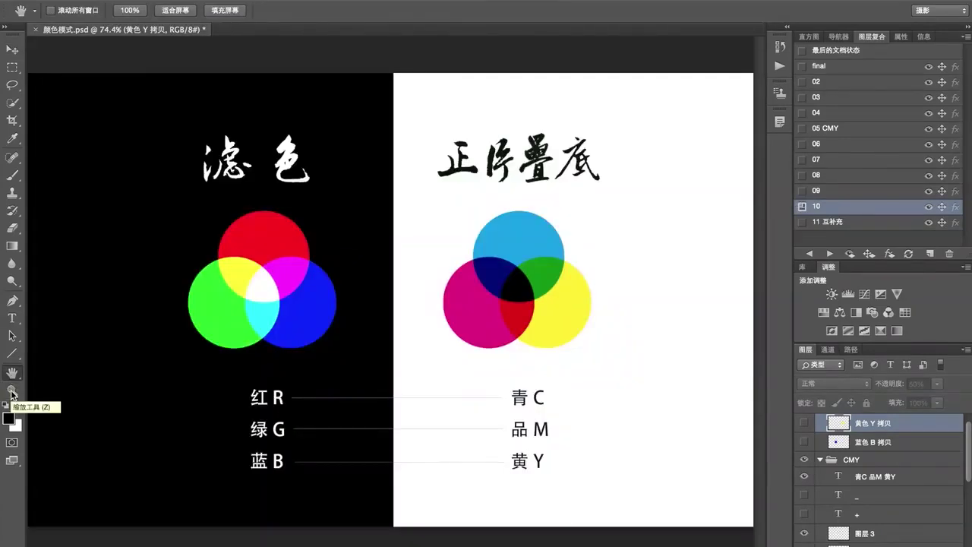
double_click(11, 391)
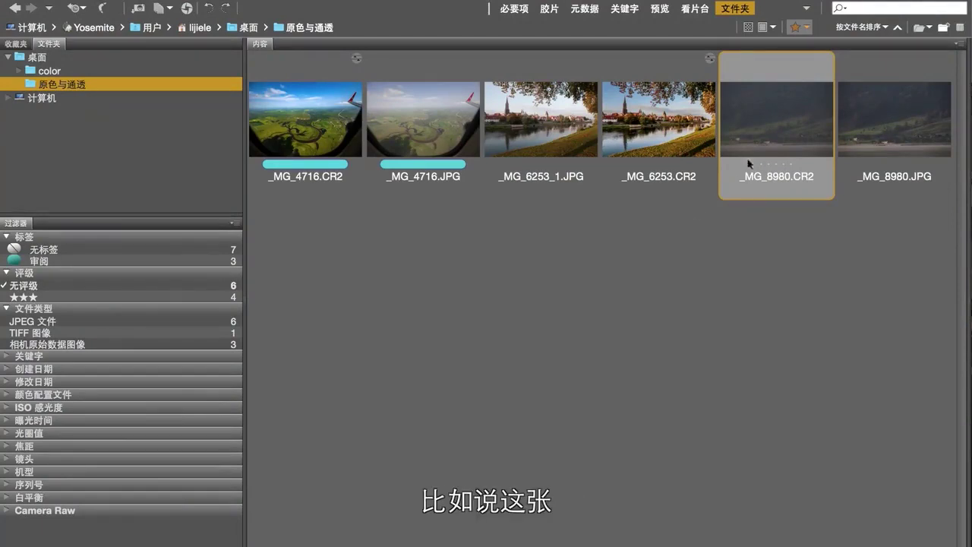
Preview _MG_8980.CR2 full screen from the Content panel.
key(space)
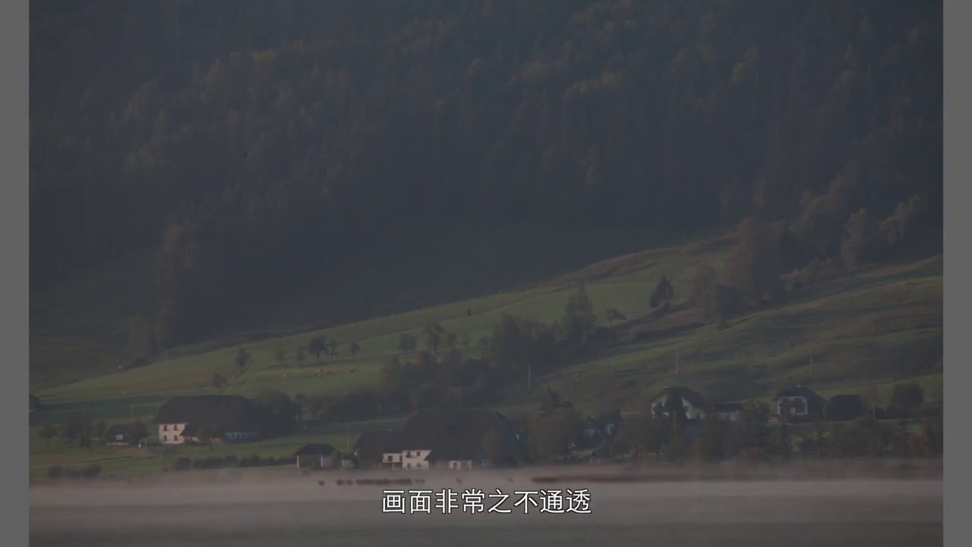
Exit the full-screen preview back to the 原色与通透 folder thumbnails.
key(space)
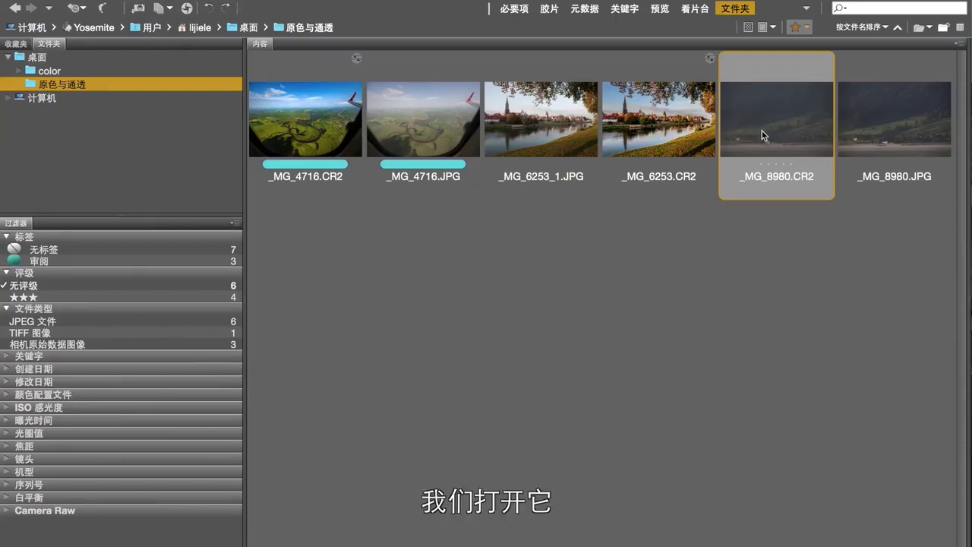
Open _MG_8980.CR2 from Bridge into the Camera Raw dialog.
double_click(760, 132)
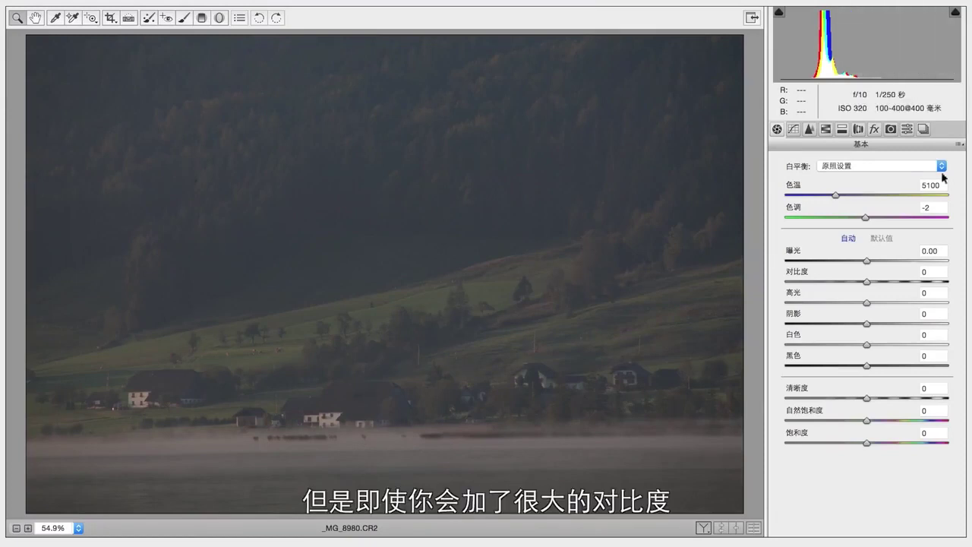
In the Basic panel set Contrast +29, Clarity +90 and Vibrance +28.
click(865, 281)
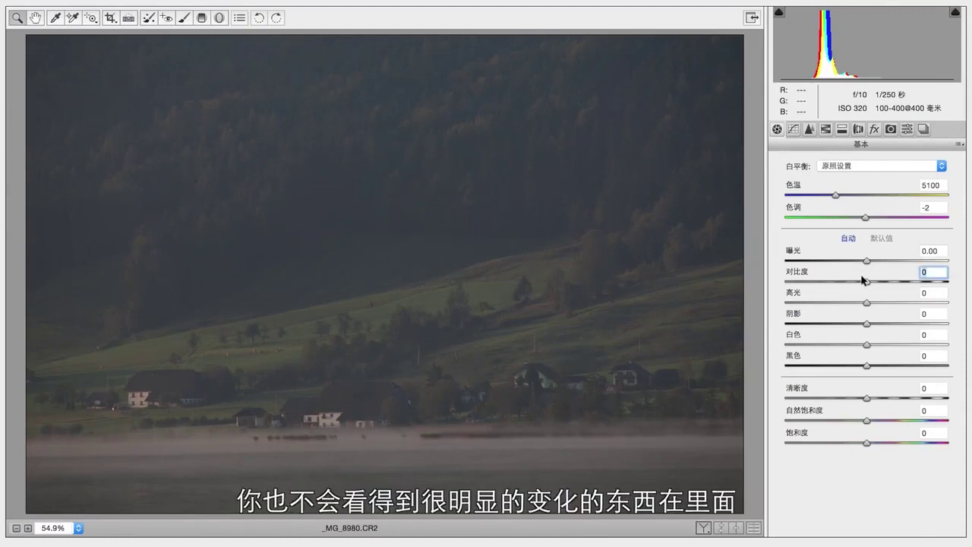
drag(862, 280, 886, 281)
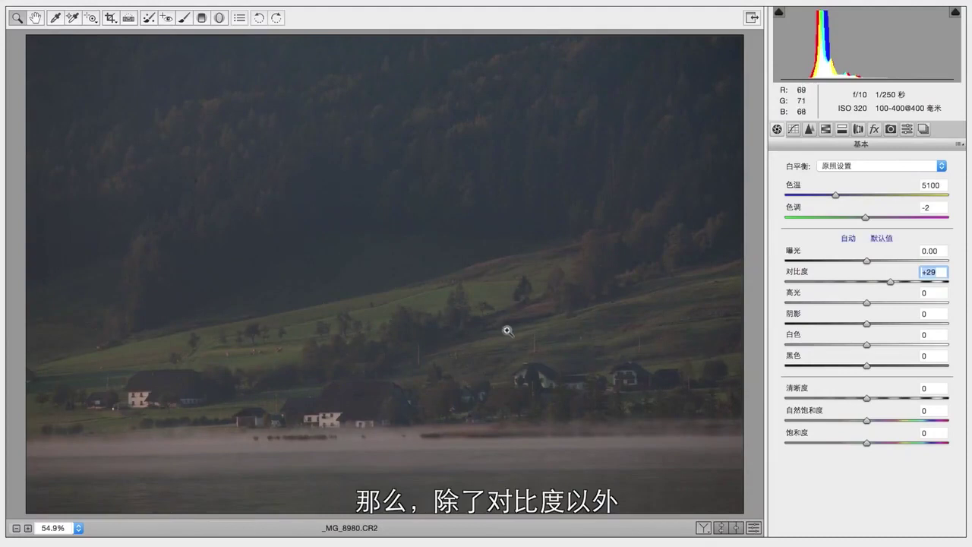
click(862, 397)
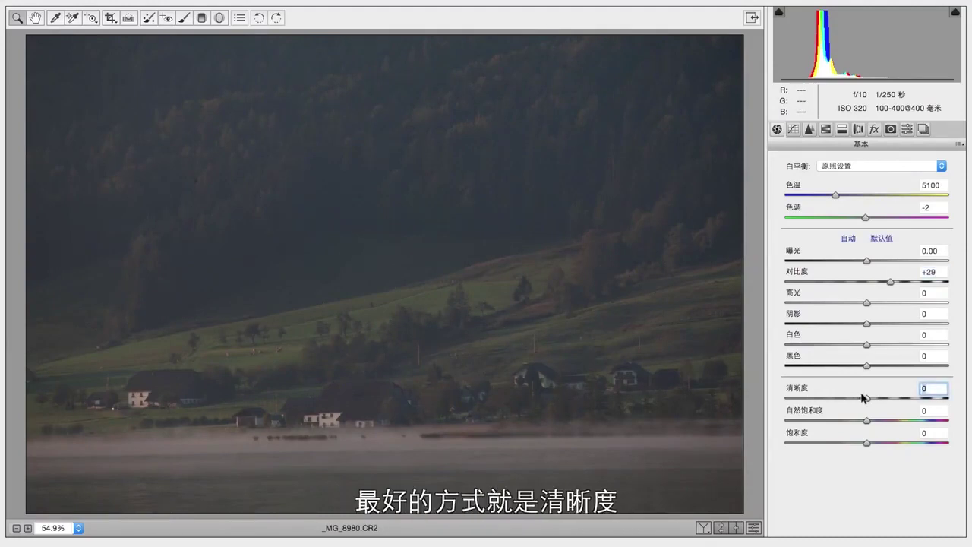
drag(863, 397, 937, 405)
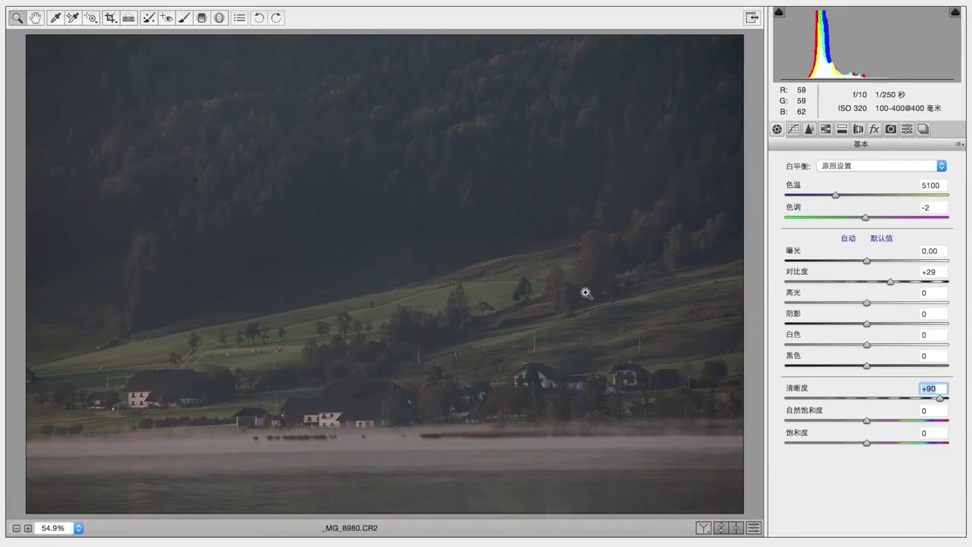
click(866, 418)
drag(866, 419, 884, 420)
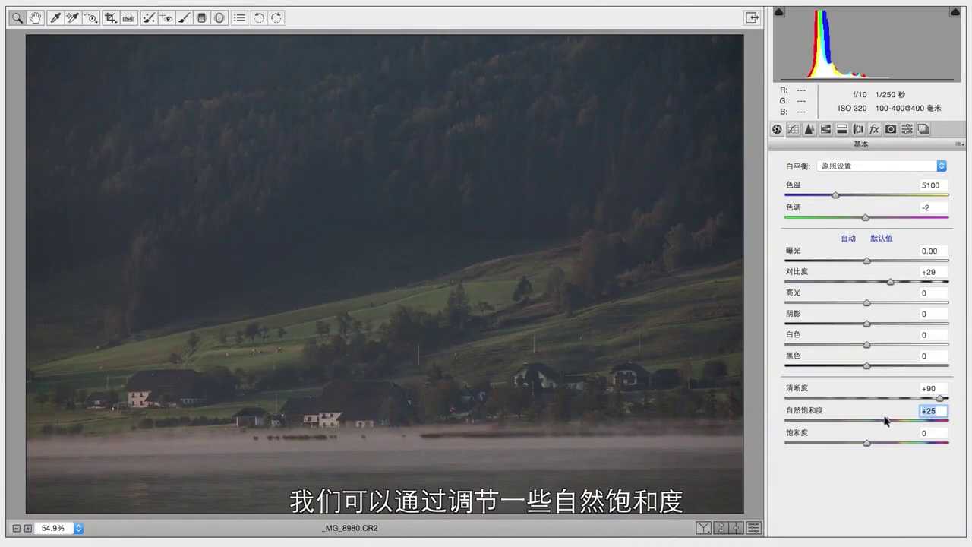
drag(885, 420, 889, 420)
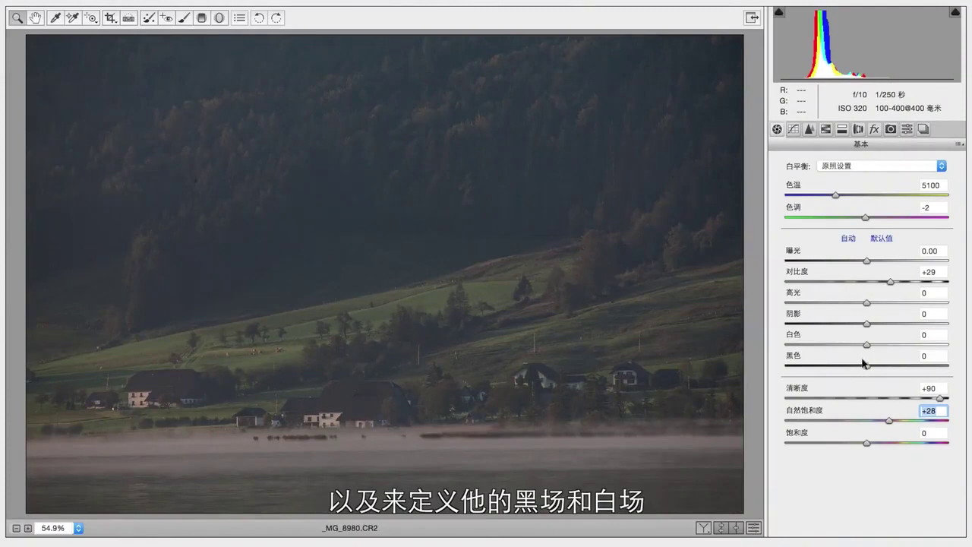
In the Basic panel set Blacks -18, Whites -77, Shadows -100 and Highlights -100.
drag(864, 364, 863, 365)
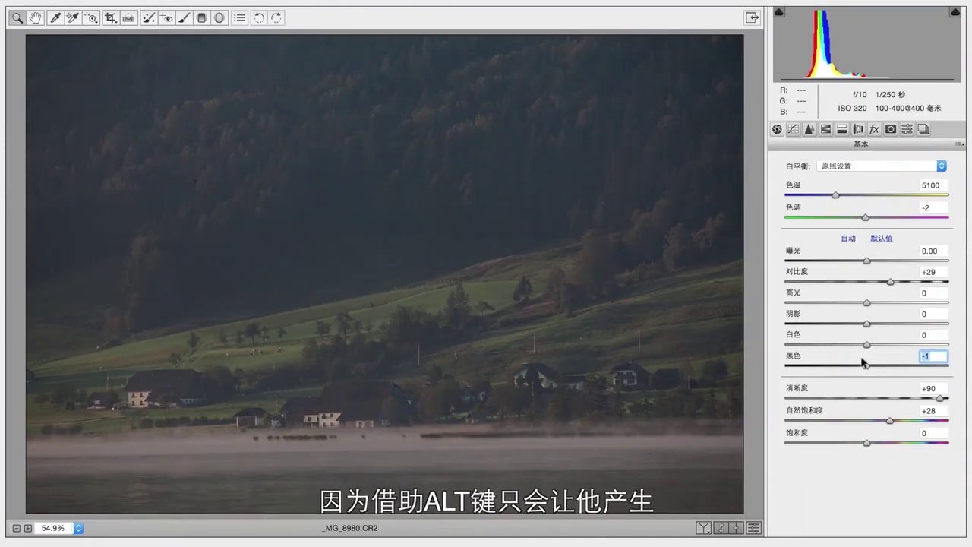
drag(863, 362, 847, 366)
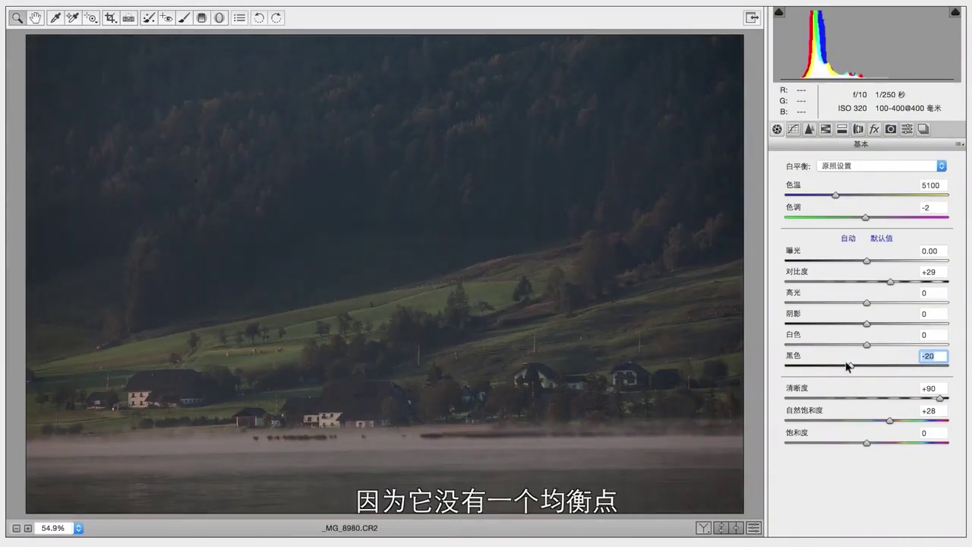
drag(847, 365, 850, 366)
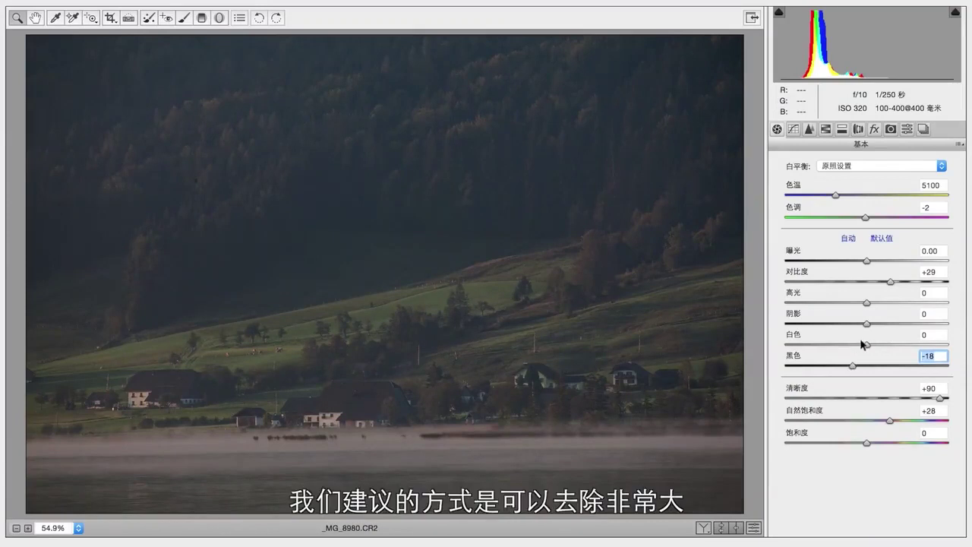
mouse_move(865, 345)
mouse_down()
mouse_move(801, 343)
mouse_move(934, 344)
mouse_move(927, 359)
mouse_move(798, 347)
mouse_up()
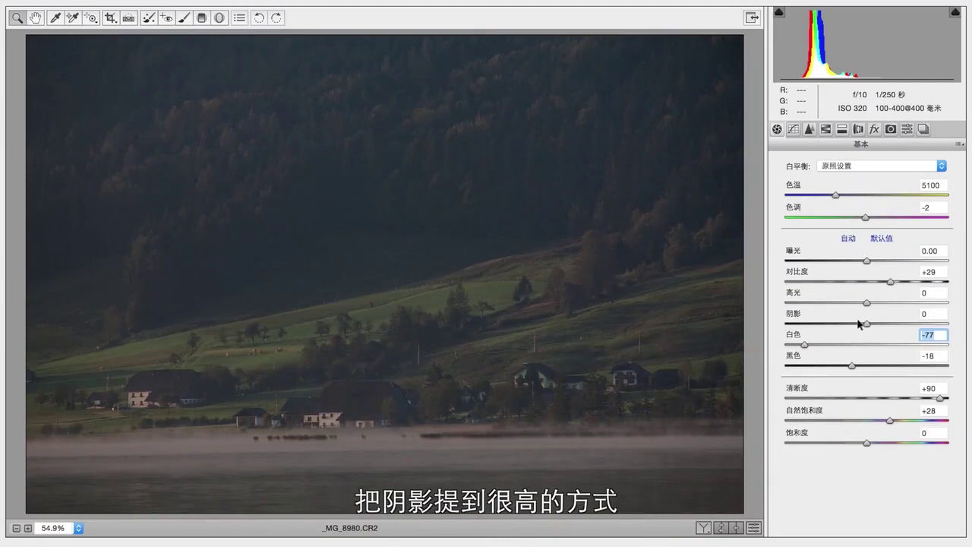
mouse_move(867, 323)
mouse_down()
mouse_move(921, 323)
mouse_move(779, 327)
mouse_up()
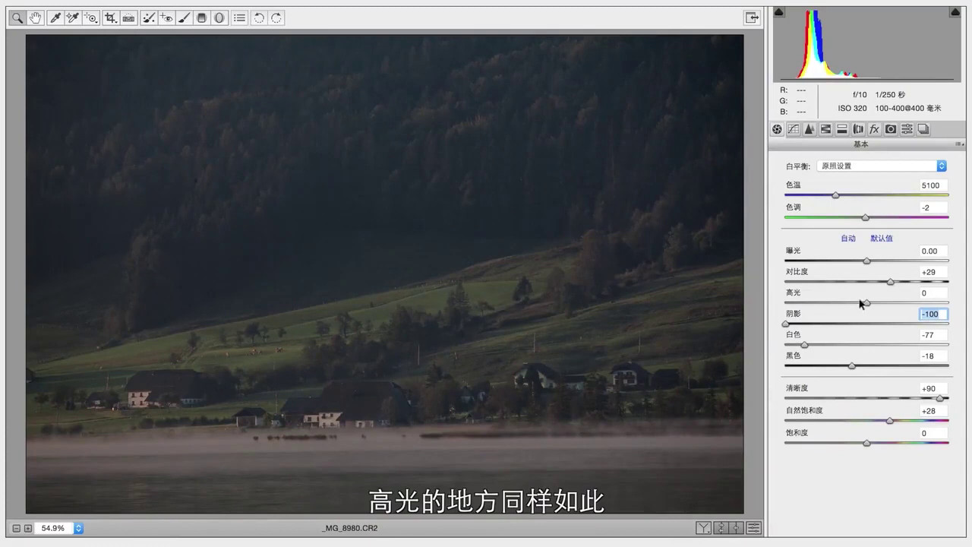
drag(864, 302, 778, 307)
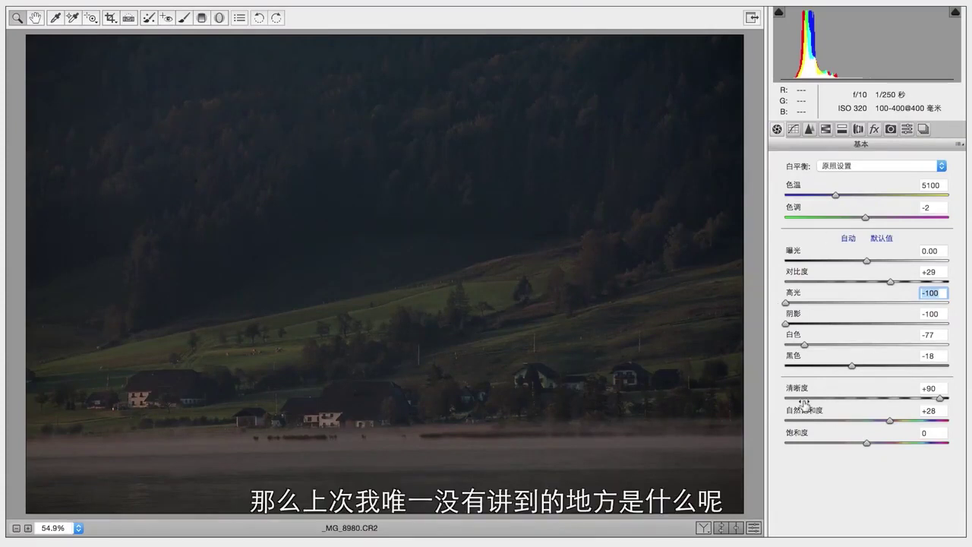
Show the photo's Point tone curve, a straight line on RGB, after checking Parametric.
click(791, 128)
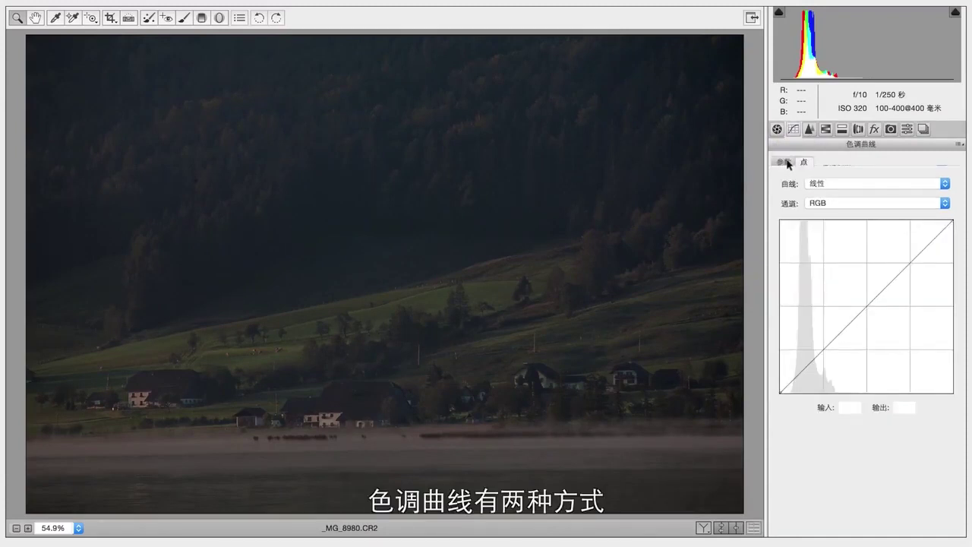
click(783, 161)
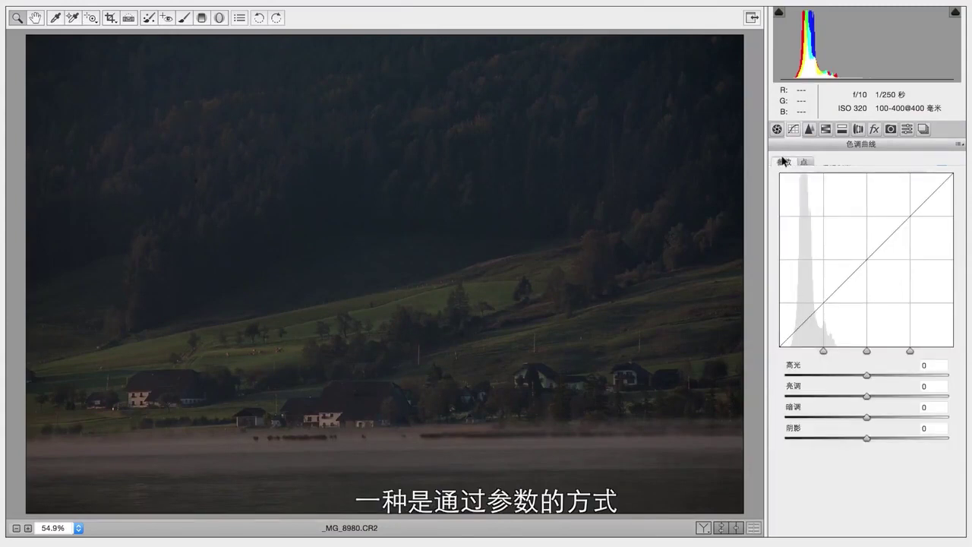
click(802, 162)
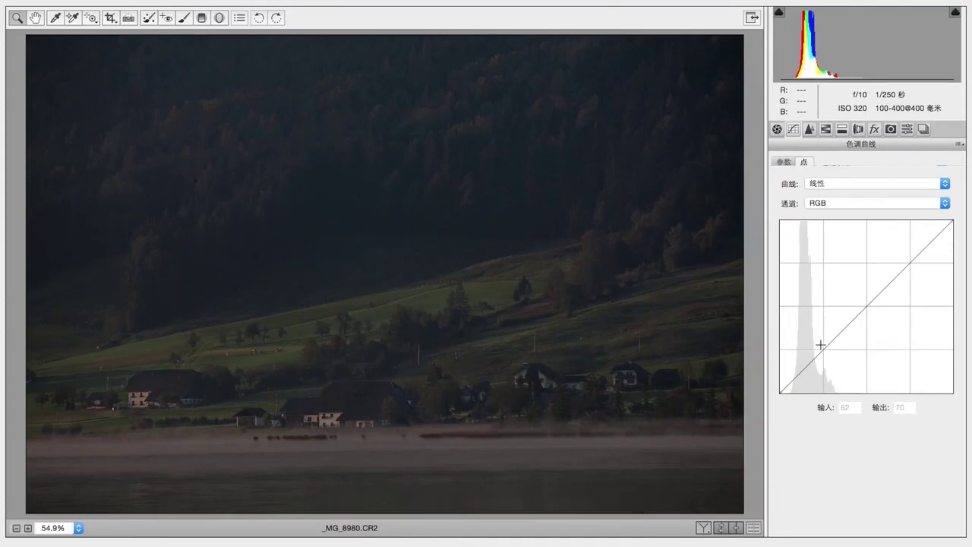
click(862, 311)
drag(897, 276, 878, 262)
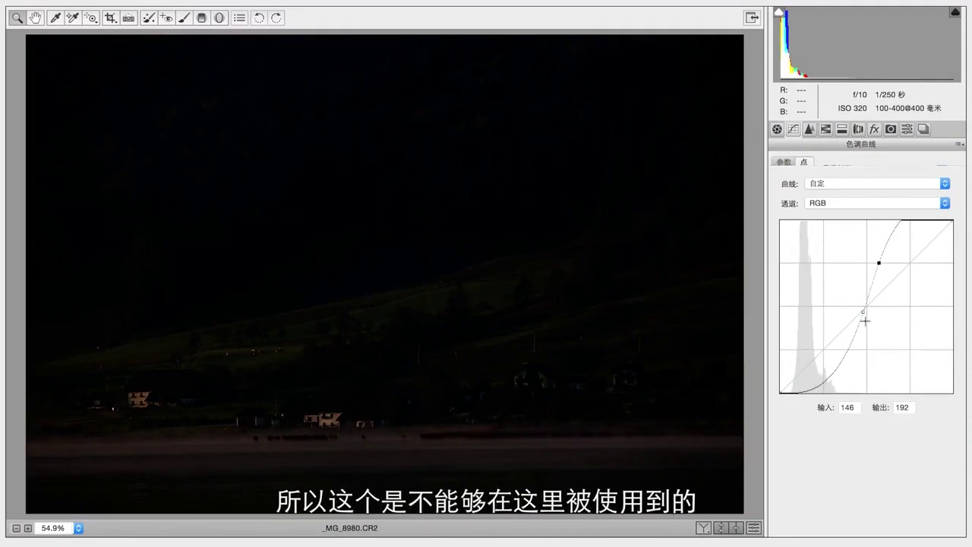
drag(860, 311, 726, 415)
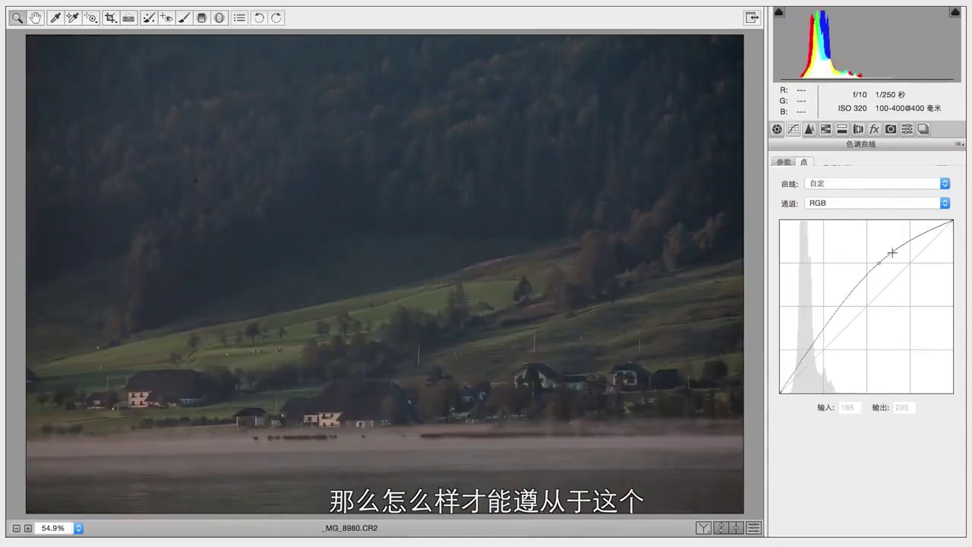
drag(877, 263, 958, 217)
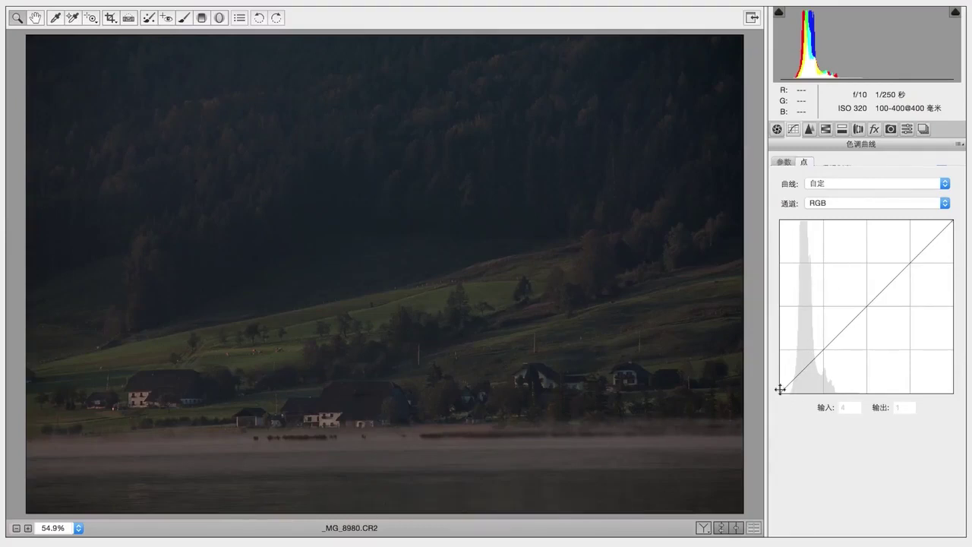
Steepen the RGB curve: black point to input 25, white point to 94 in, 232 out.
drag(779, 390, 788, 392)
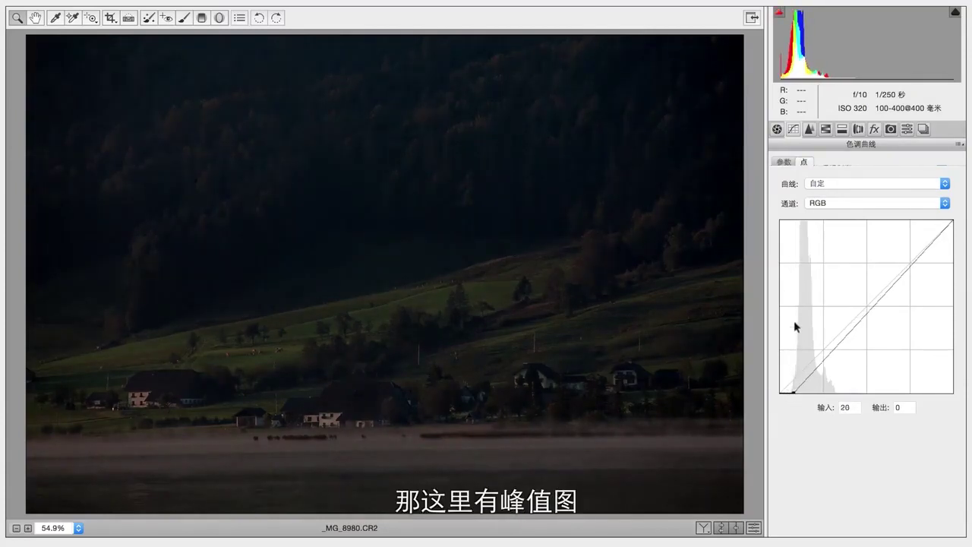
drag(790, 392, 794, 392)
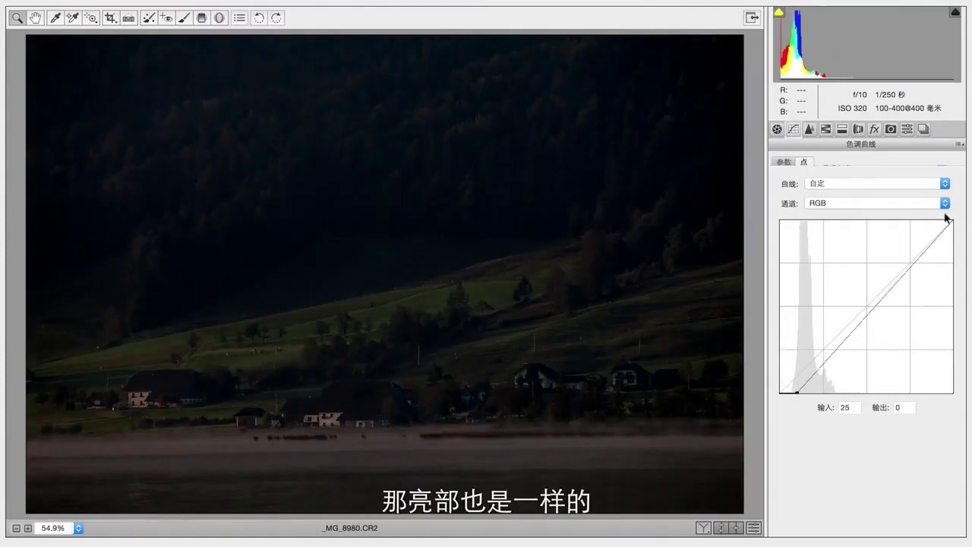
drag(949, 220, 840, 218)
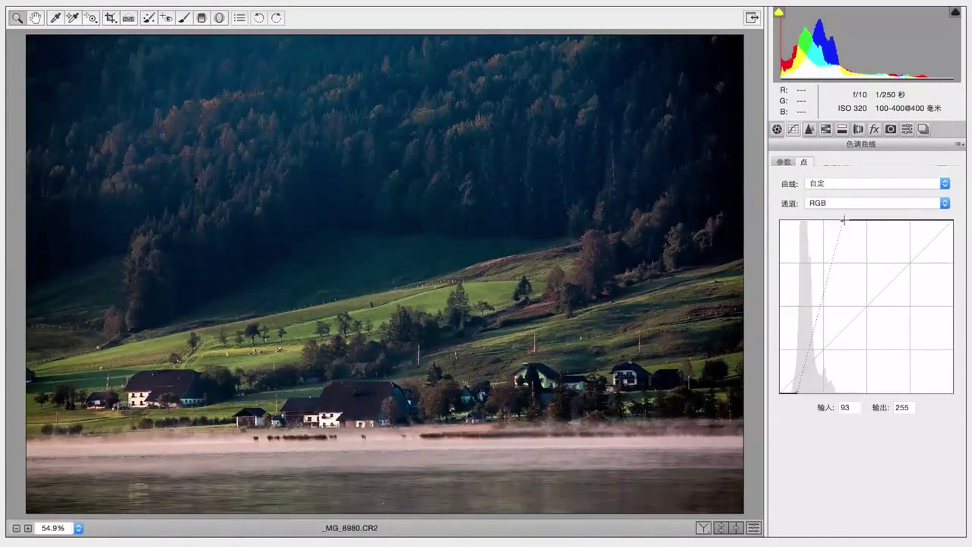
drag(839, 219, 843, 236)
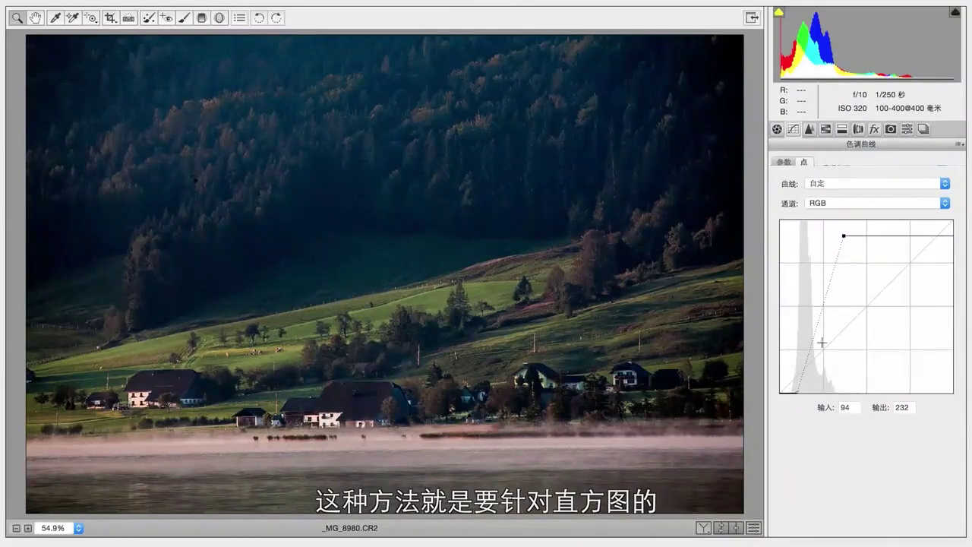
Switch the point curve to the Red channel and preview midtone red shifts, leaving it straight.
click(831, 201)
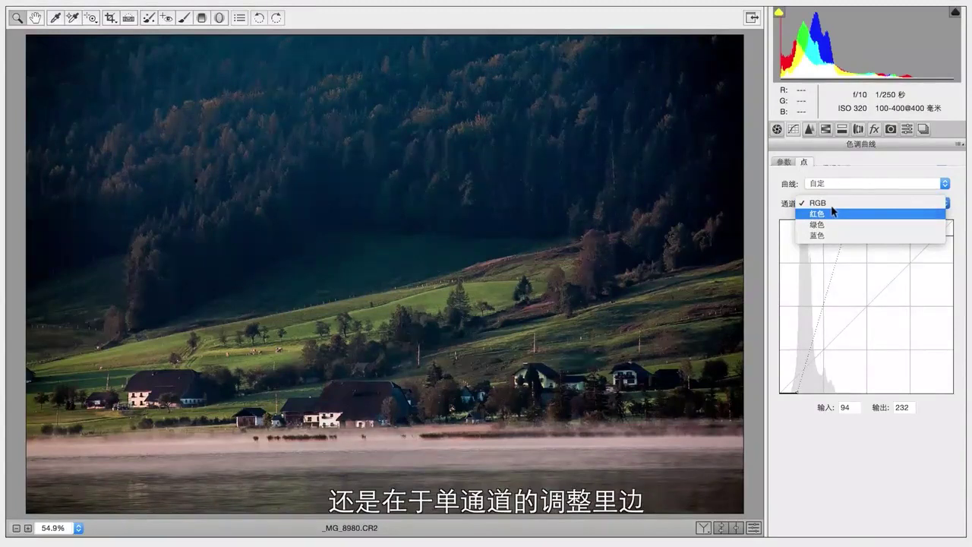
click(833, 212)
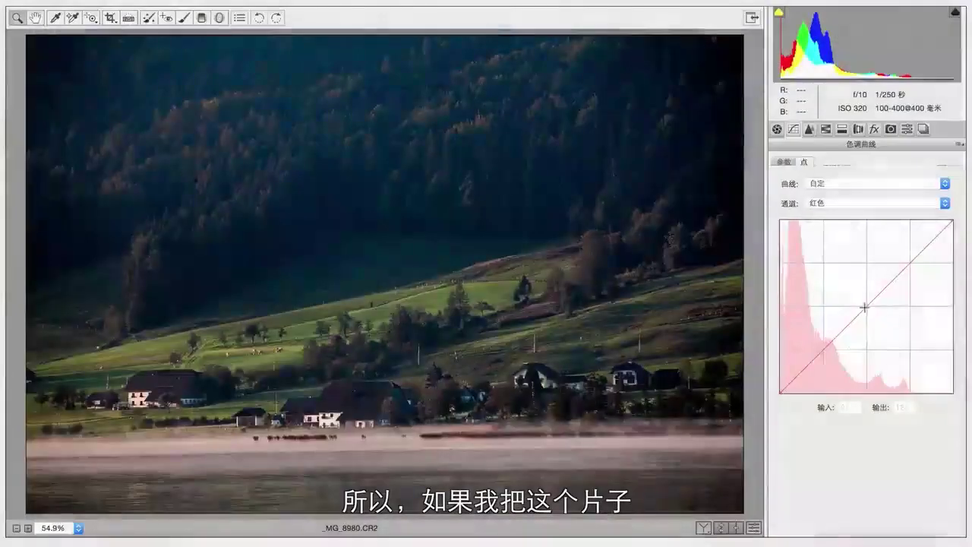
mouse_move(864, 306)
mouse_down()
mouse_move(852, 299)
mouse_move(867, 312)
mouse_up()
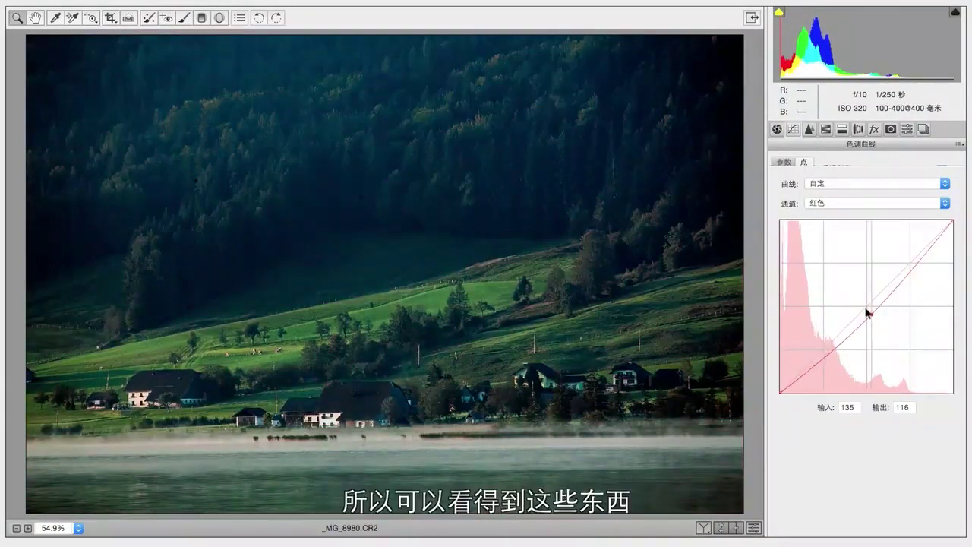
drag(868, 312, 970, 198)
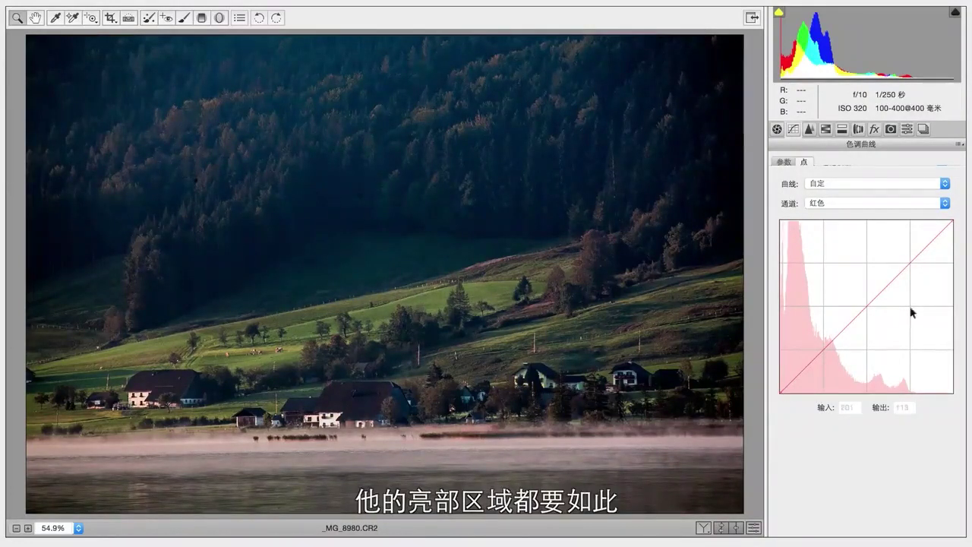
Cut red on the Red curve: black point inward, white point down to 213/198.
click(779, 391)
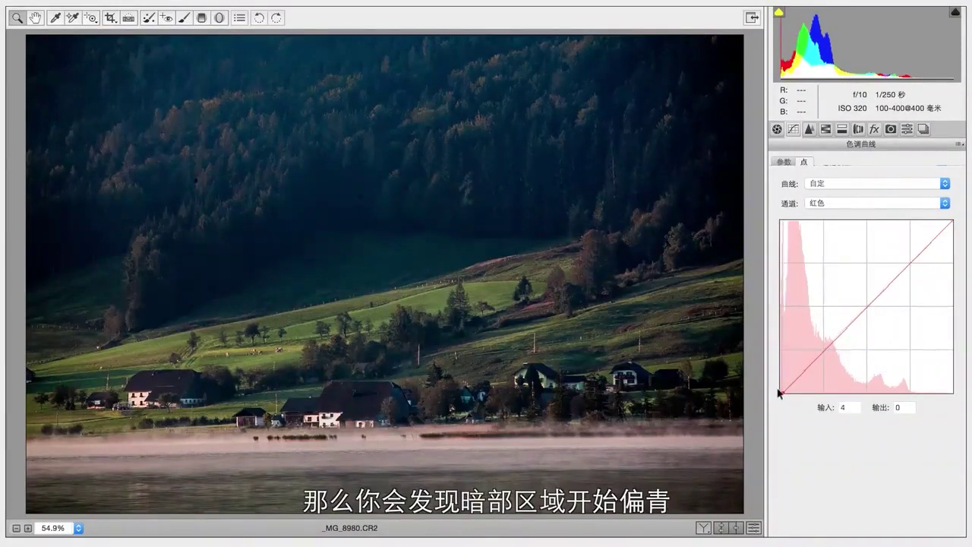
drag(776, 392, 784, 397)
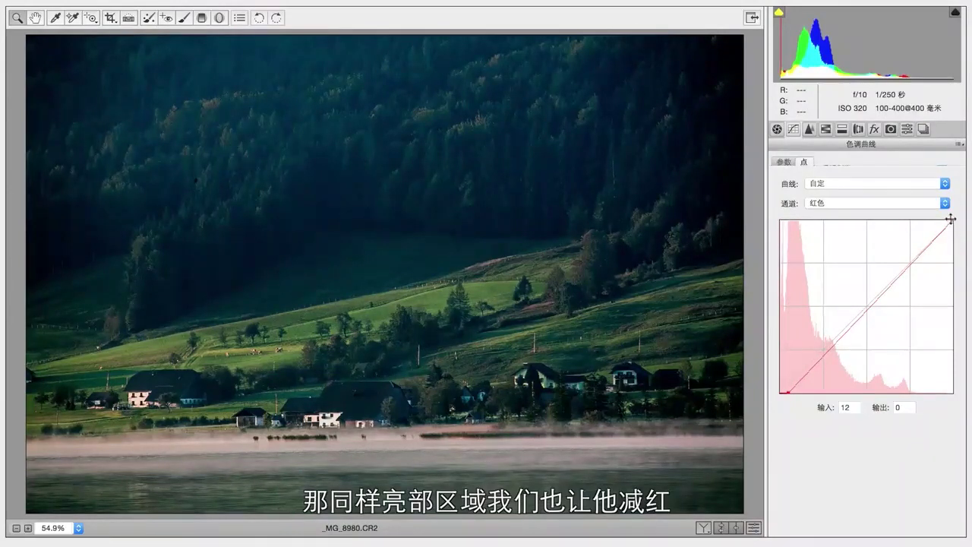
drag(950, 219, 949, 238)
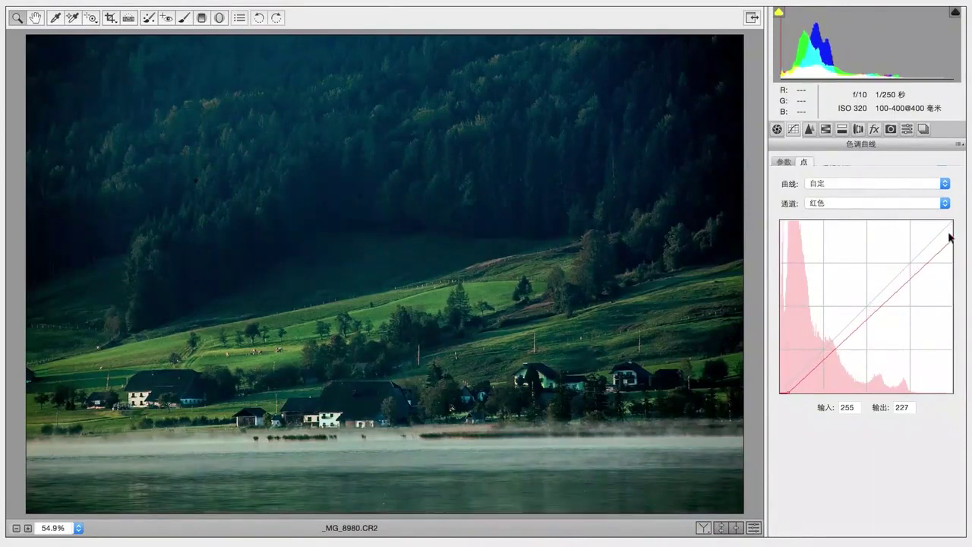
drag(949, 237, 949, 234)
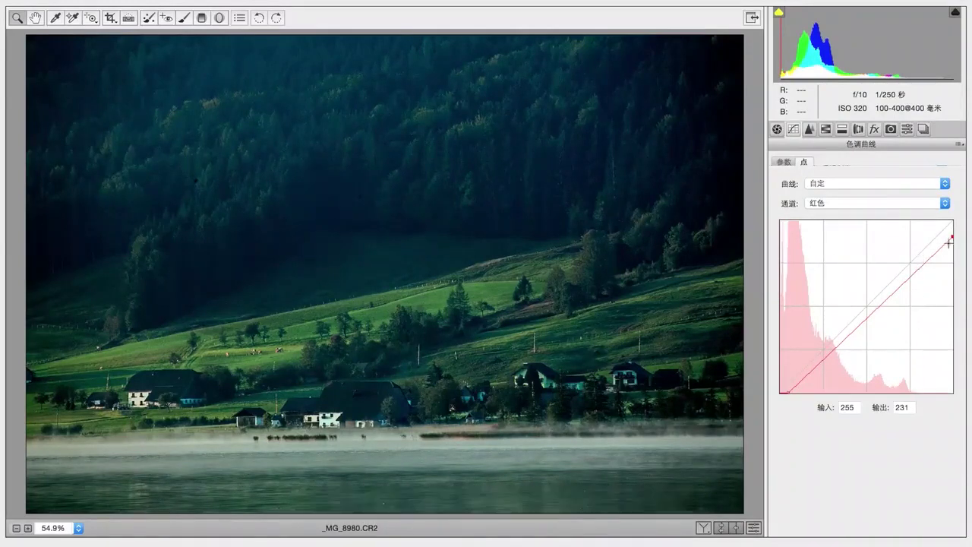
mouse_move(951, 236)
mouse_down()
mouse_move(915, 255)
mouse_move(905, 245)
mouse_move(916, 260)
mouse_move(902, 243)
mouse_move(917, 260)
mouse_up()
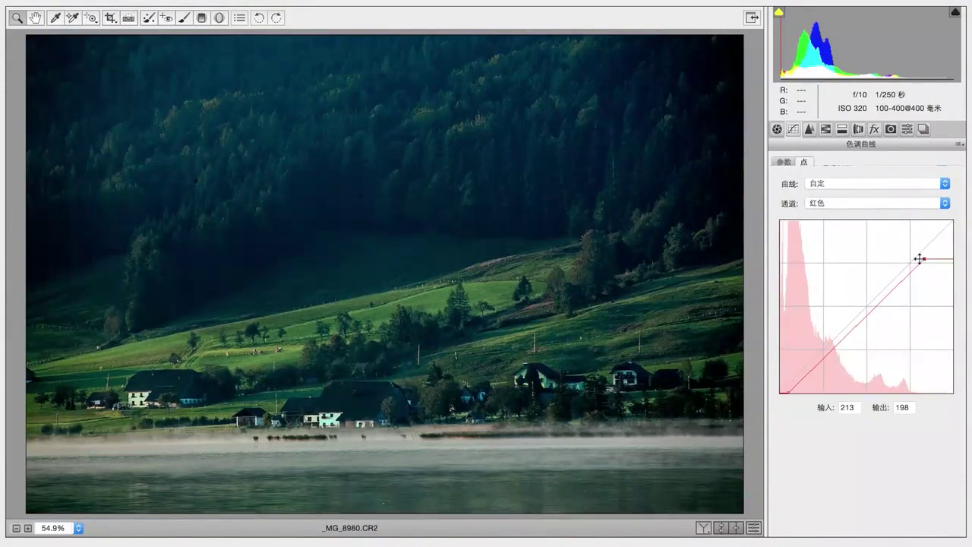
On the Green curve, test shadow shifts, reset black to 0/0, and set the top point to 196/195.
click(866, 203)
click(860, 214)
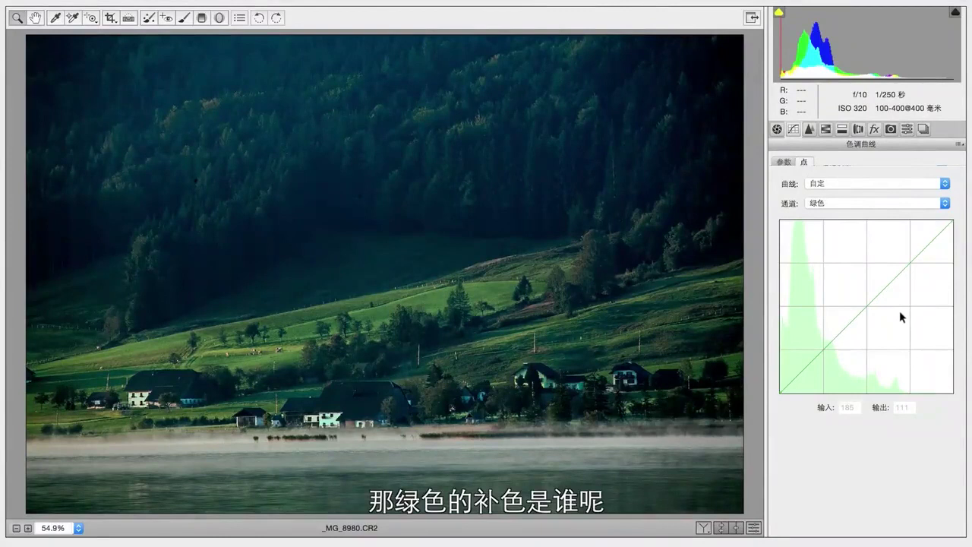
key(super+h)
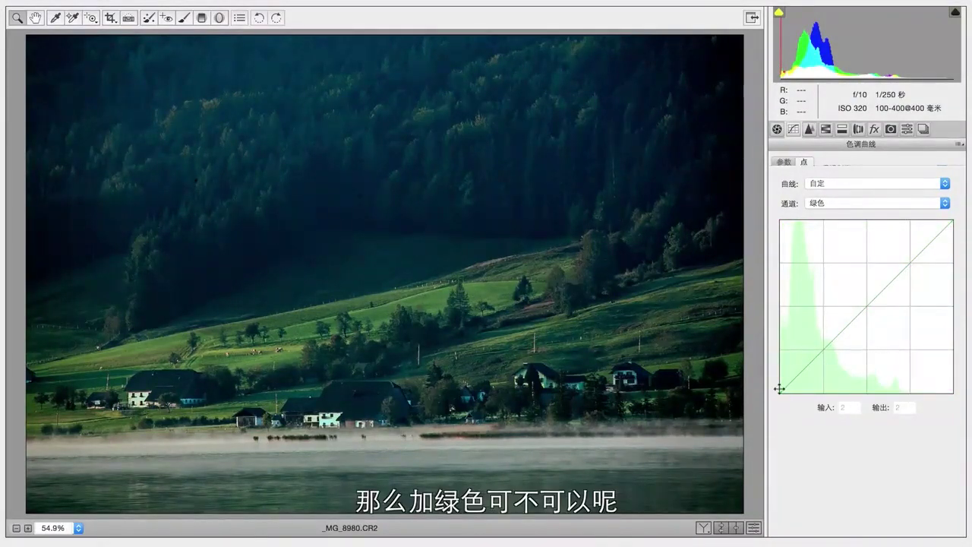
drag(779, 388, 772, 372)
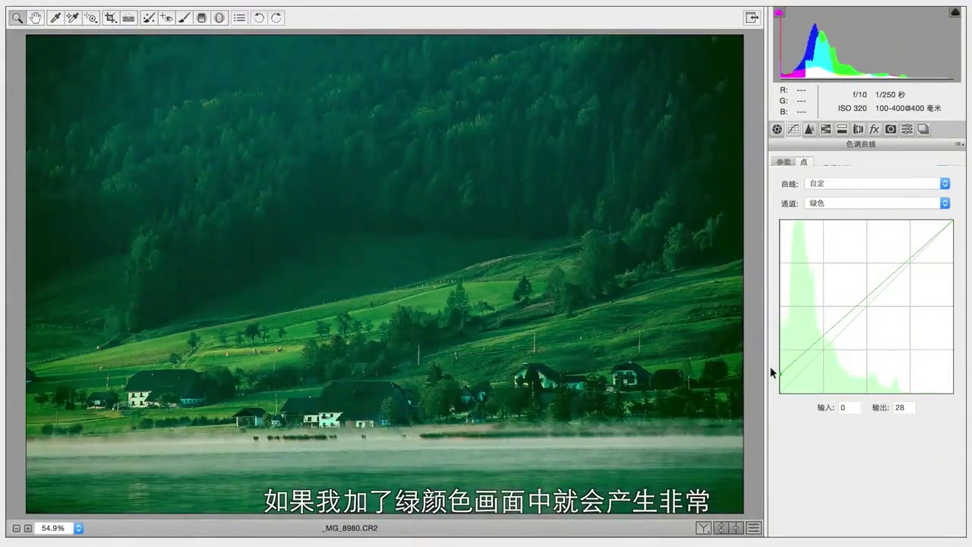
mouse_move(772, 372)
mouse_down()
mouse_move(768, 386)
mouse_move(786, 395)
mouse_up()
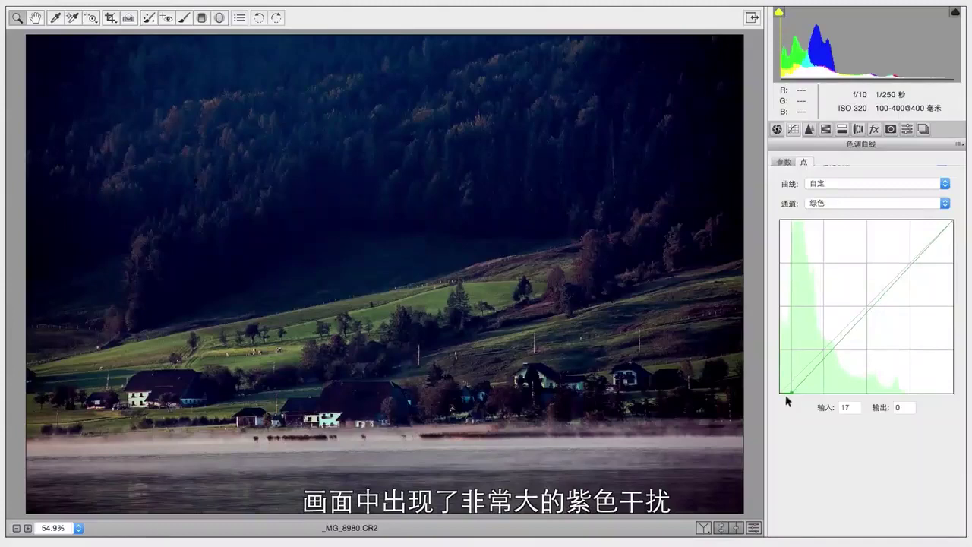
drag(785, 396, 769, 407)
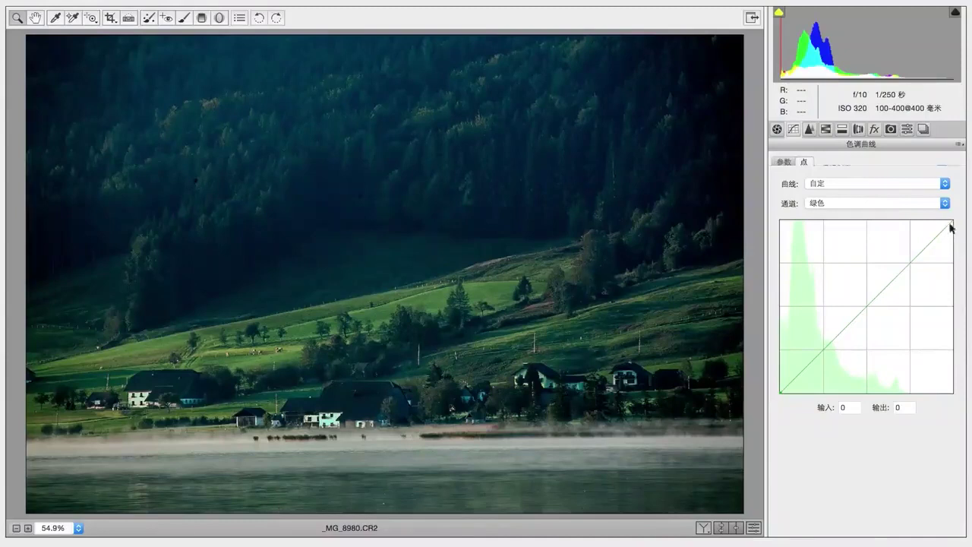
drag(950, 220, 909, 259)
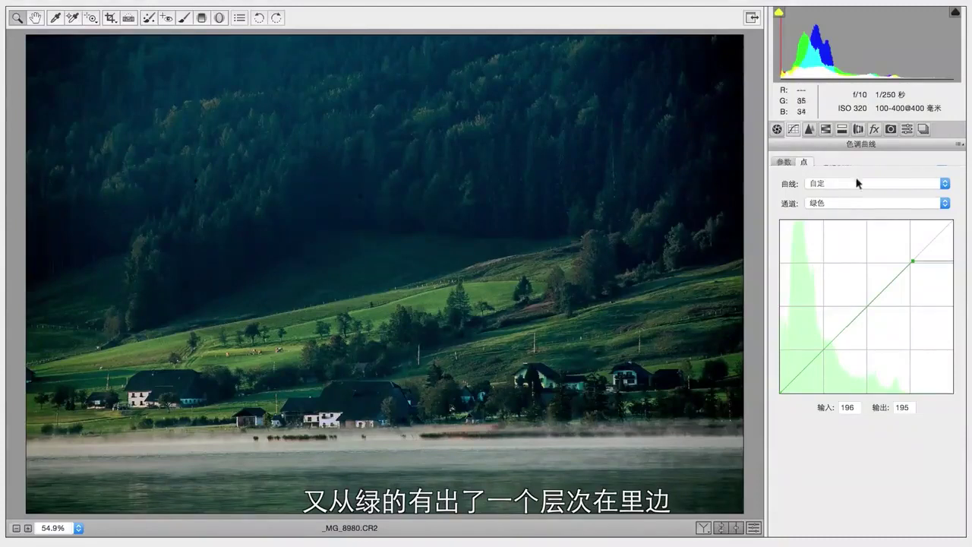
click(860, 200)
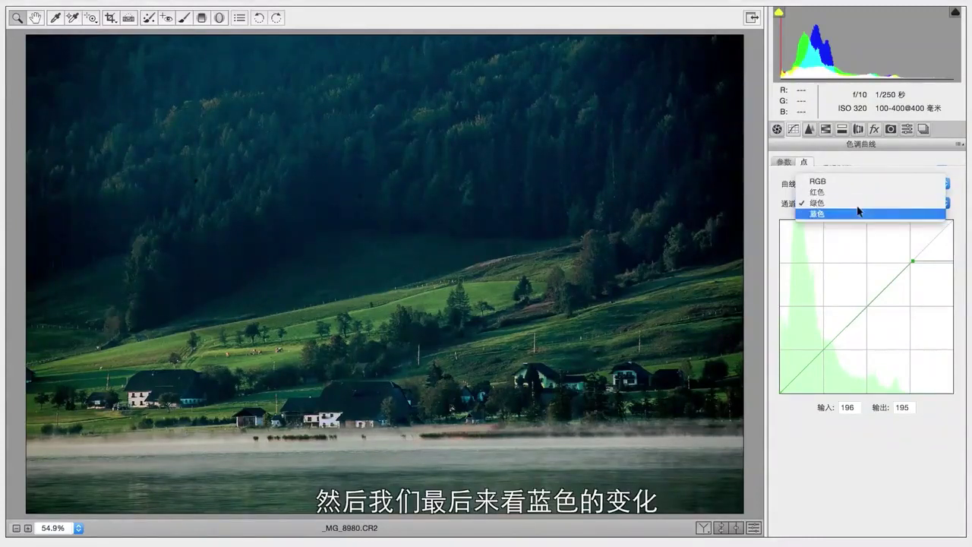
On the Blue curve, test then move the black point to input 15, output 0.
click(858, 210)
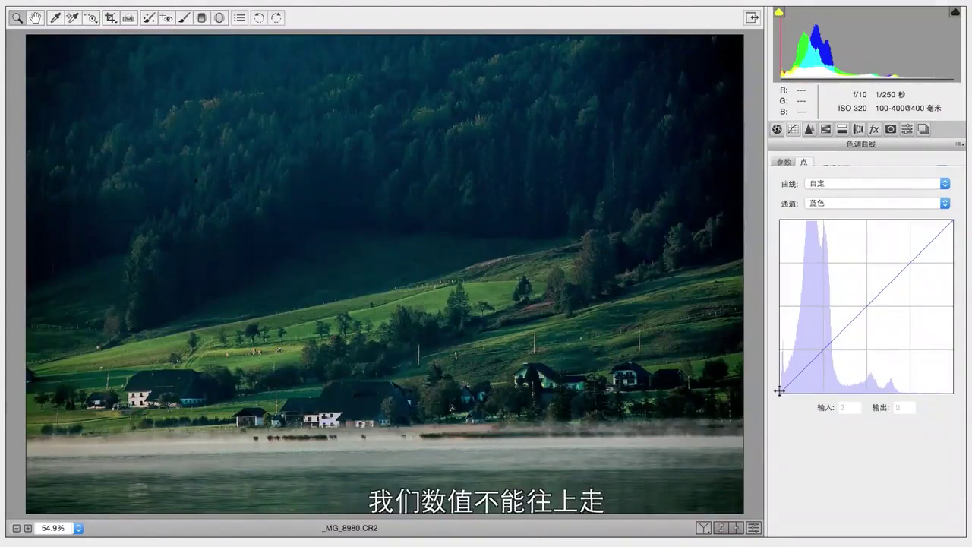
drag(779, 391, 770, 375)
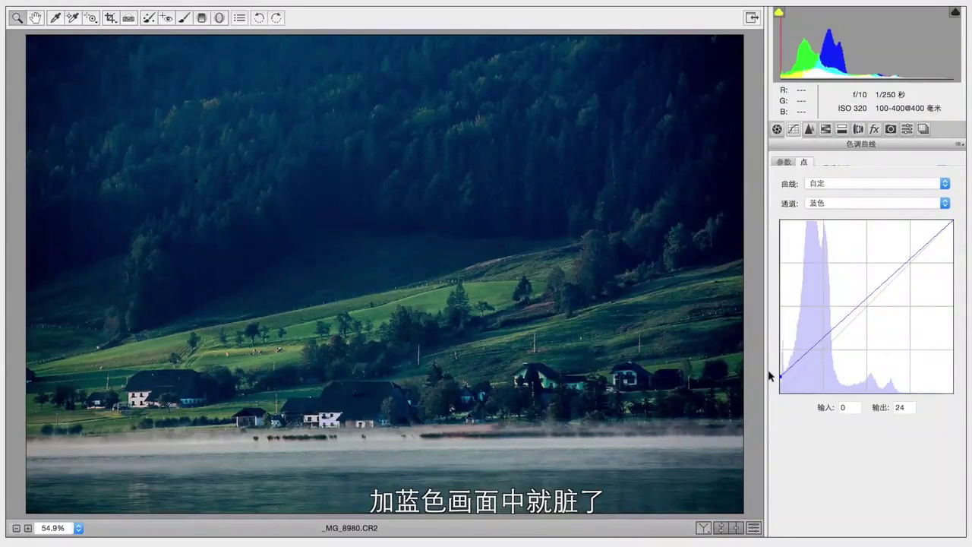
drag(770, 376, 784, 394)
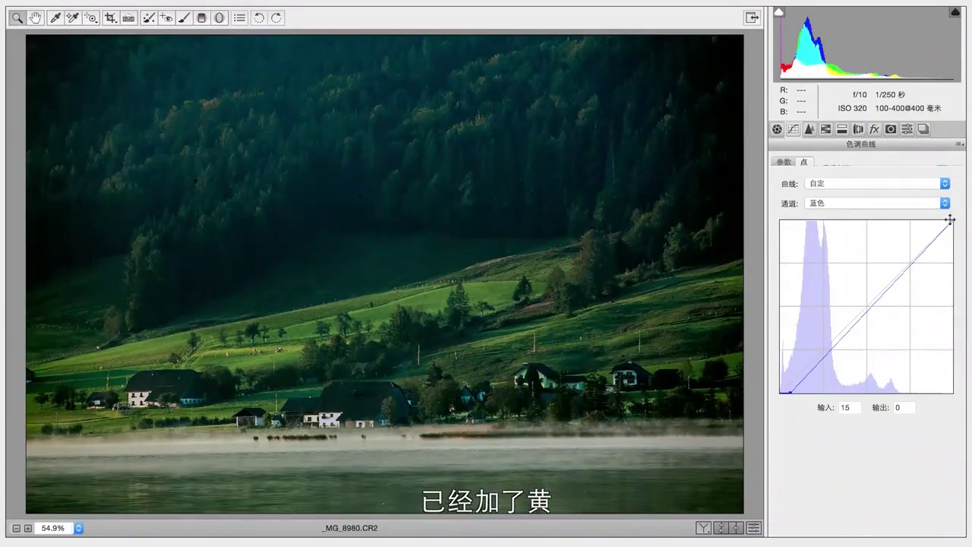
Drop the Blue curve's white point to 174/152 and toggle the preview to compare.
drag(949, 220, 949, 271)
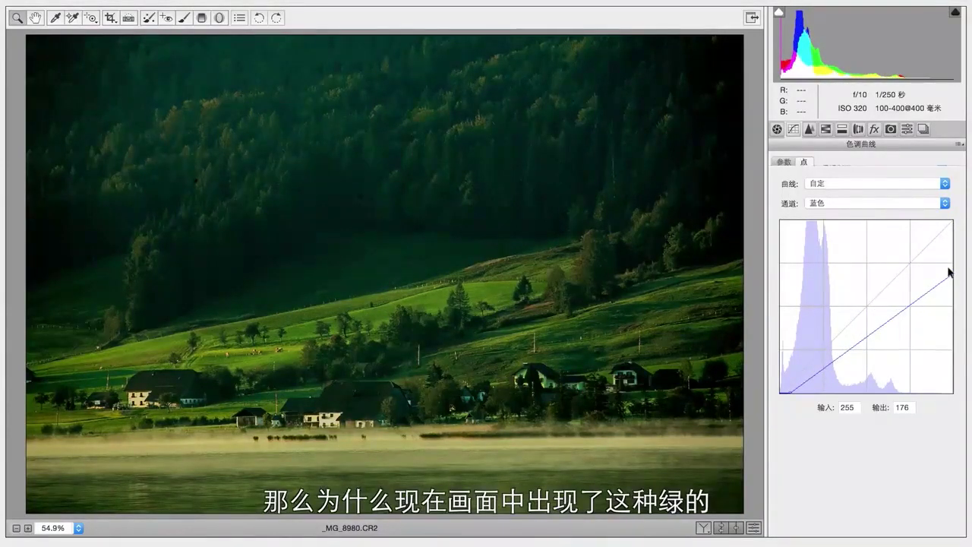
mouse_move(949, 271)
mouse_down()
mouse_move(893, 281)
mouse_move(892, 308)
mouse_move(895, 288)
mouse_up()
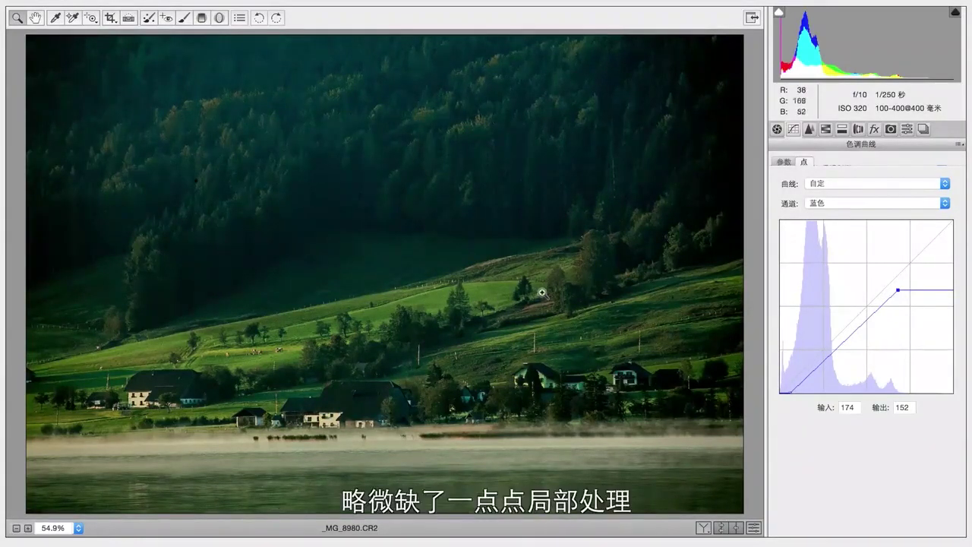
key(p)
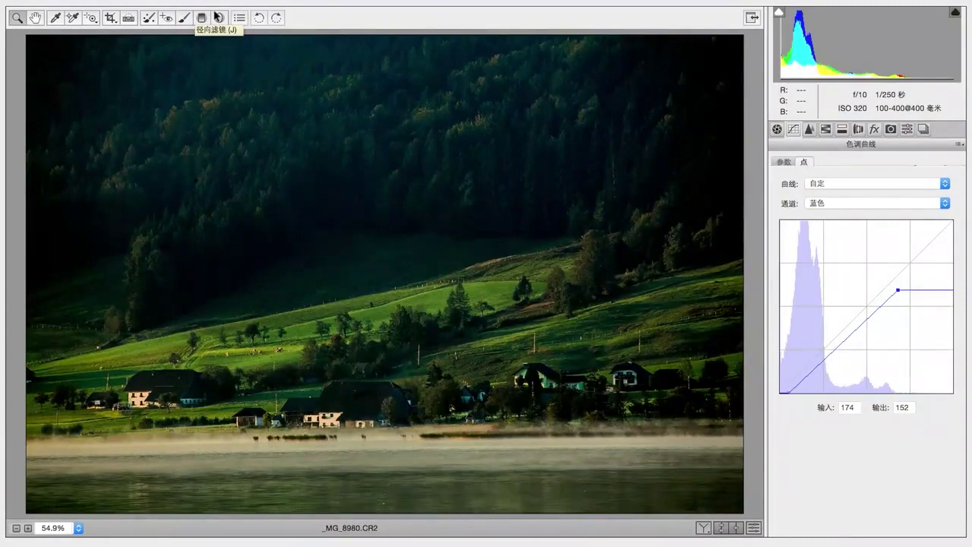
Draw a radial filter with Temperature +8 and Contrast +87 over the sunlit meadow slope.
click(218, 17)
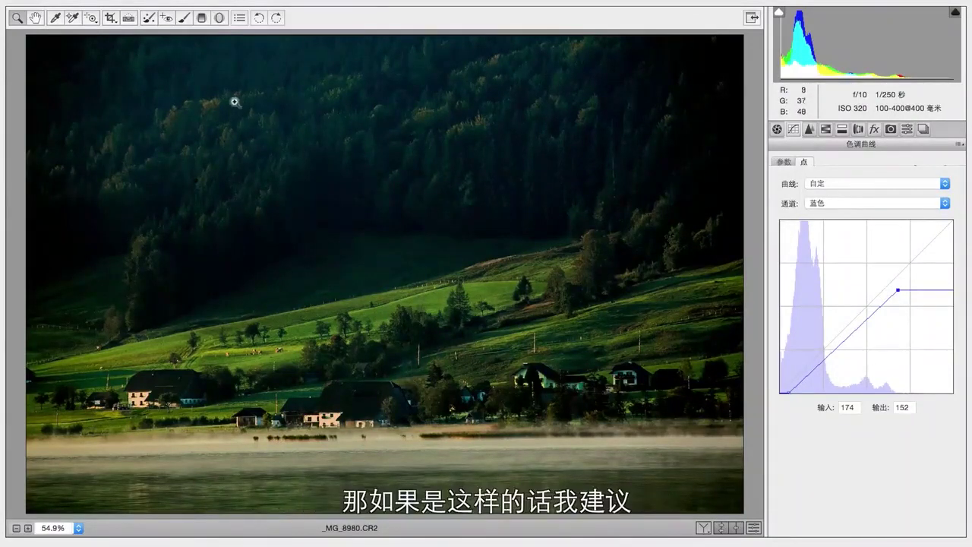
click(219, 18)
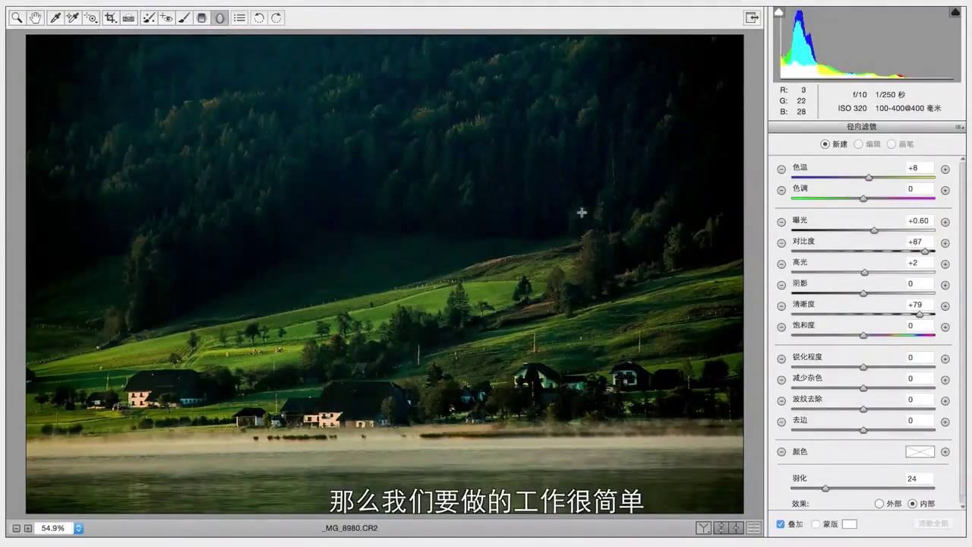
click(864, 176)
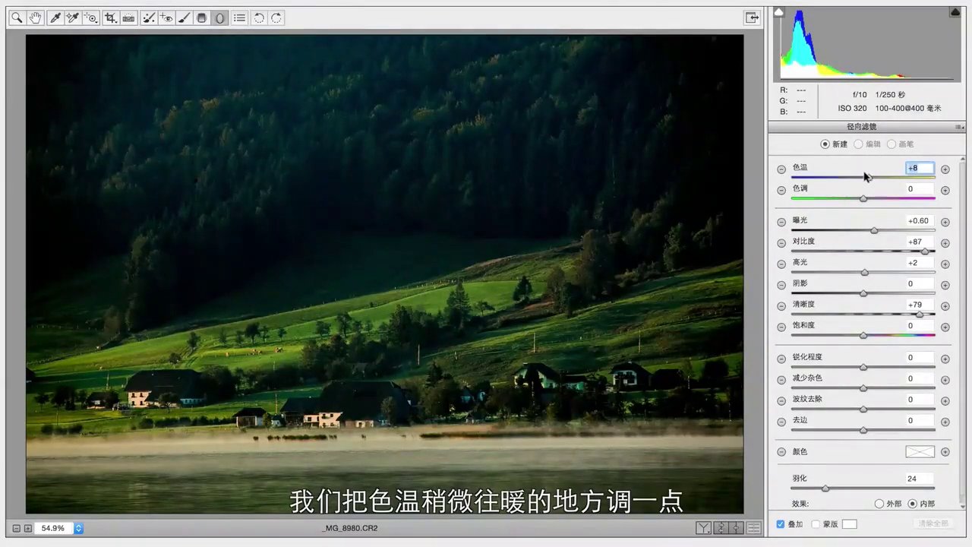
drag(865, 176, 863, 177)
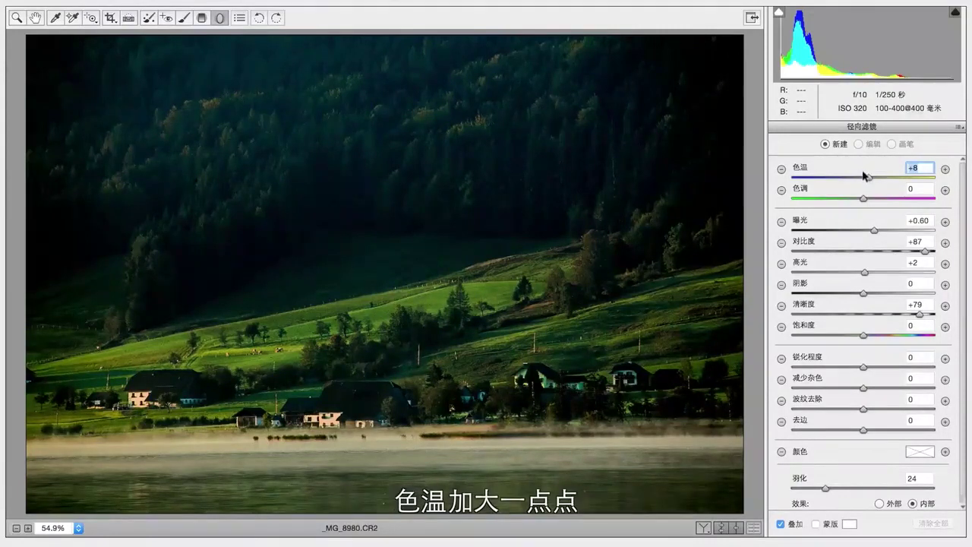
click(919, 248)
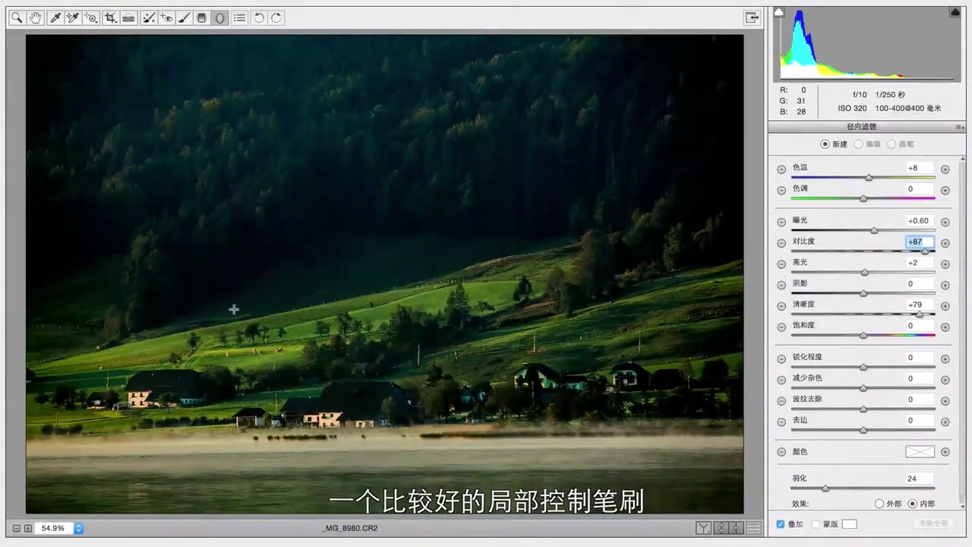
mouse_move(238, 319)
mouse_down()
mouse_move(338, 325)
mouse_move(471, 345)
mouse_move(472, 355)
mouse_up()
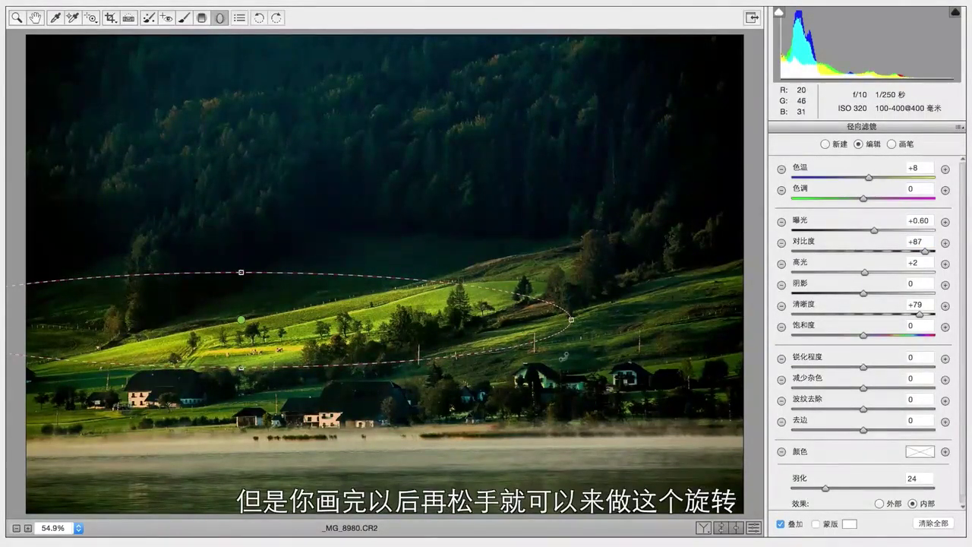
Rotate and shift the meadow filter, then add a tilted radial filter over the upper-left yellow forest.
drag(566, 334, 567, 313)
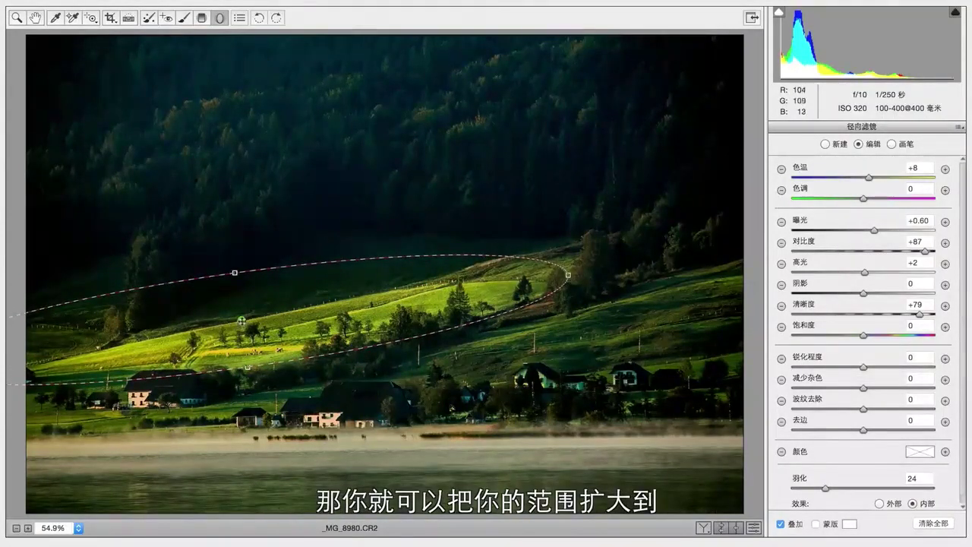
drag(240, 322, 330, 303)
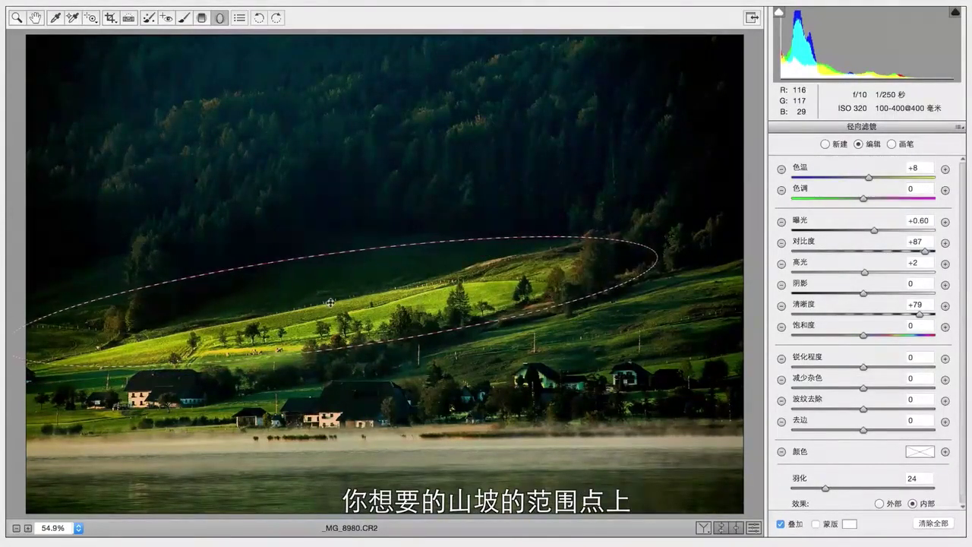
drag(201, 111, 419, 174)
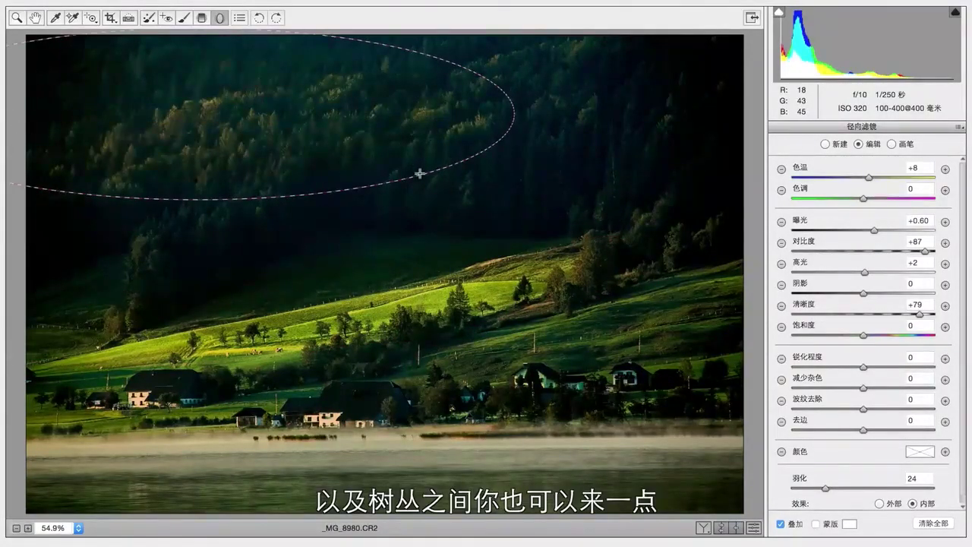
drag(494, 176, 509, 129)
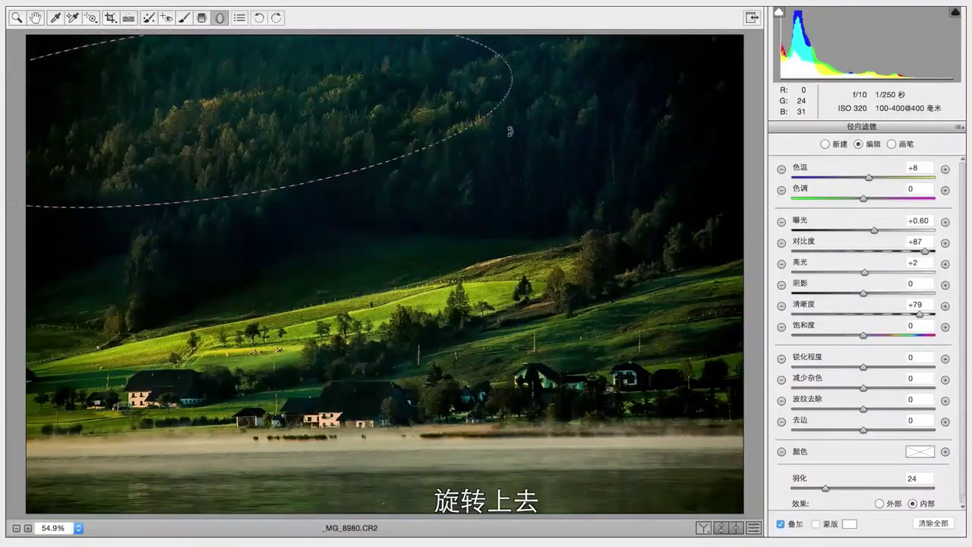
drag(337, 93, 430, 85)
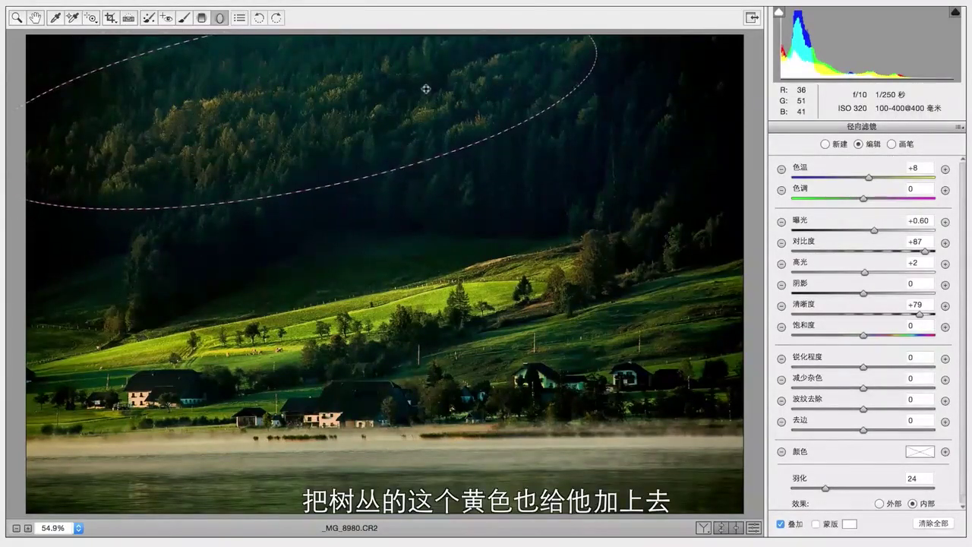
click(531, 451)
Draw a radial filter over the lakeside houses with Highlights -50 and Exposure +0.45.
mouse_move(601, 475)
mouse_down()
mouse_move(632, 456)
mouse_move(628, 465)
mouse_up()
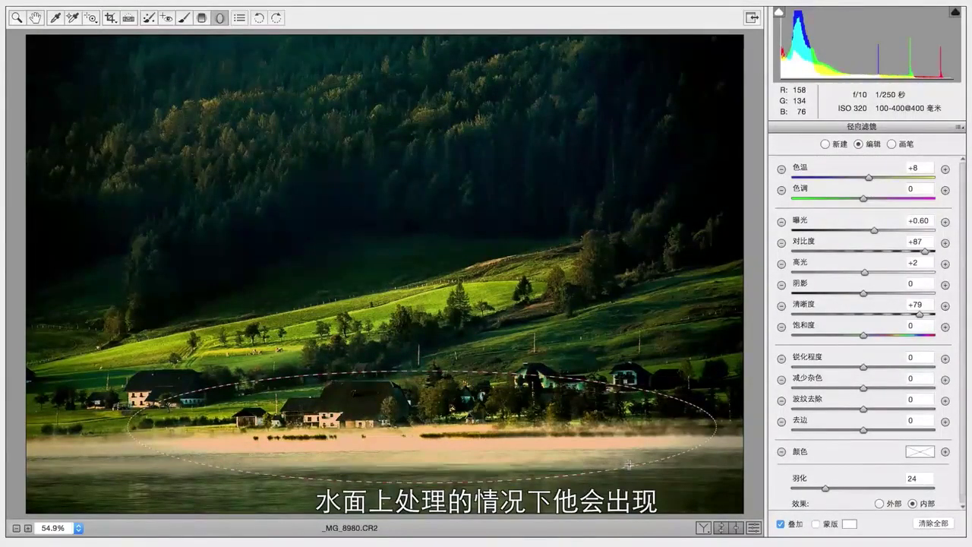
drag(628, 465, 633, 462)
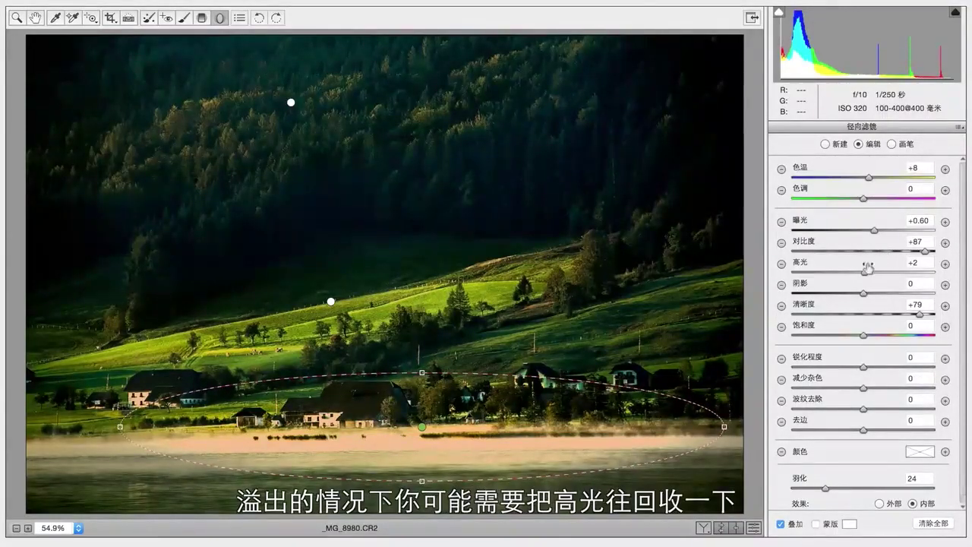
drag(867, 268, 826, 269)
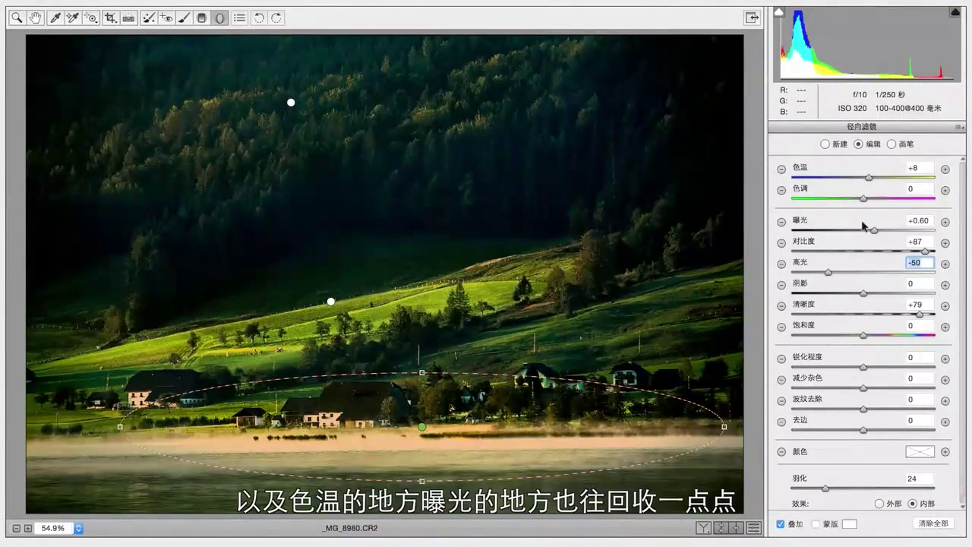
drag(872, 228, 864, 226)
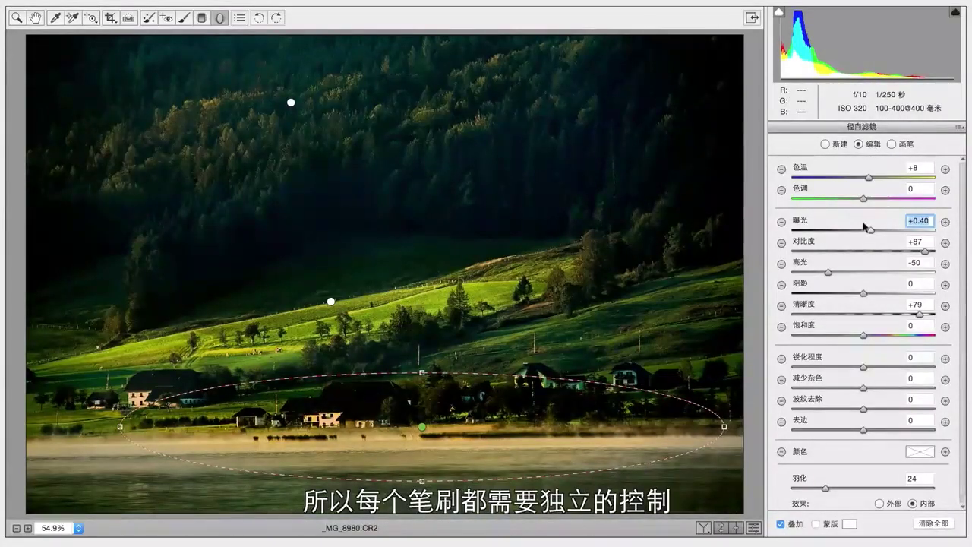
drag(861, 225, 865, 225)
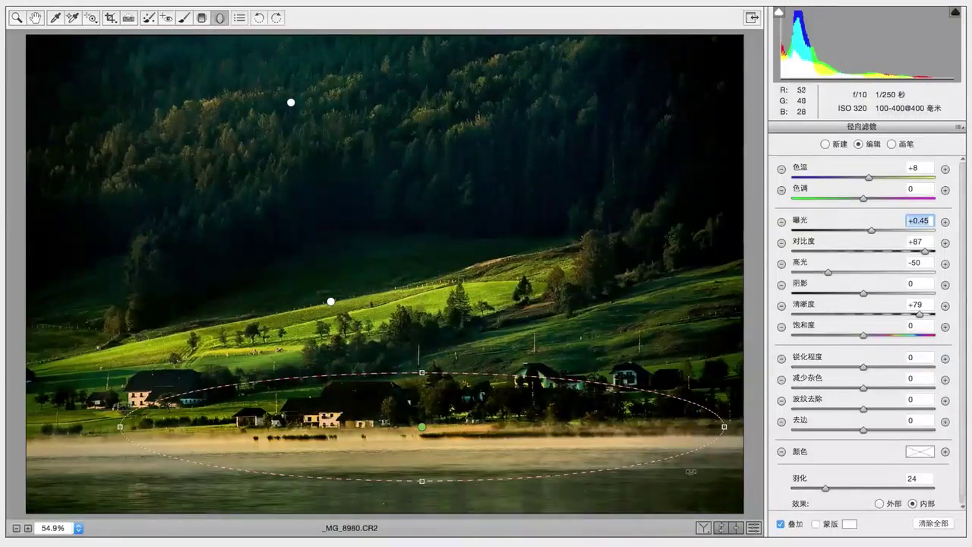
Rotate, move and shrink the lakeshore filter to cover the houses and mist.
drag(690, 471, 700, 434)
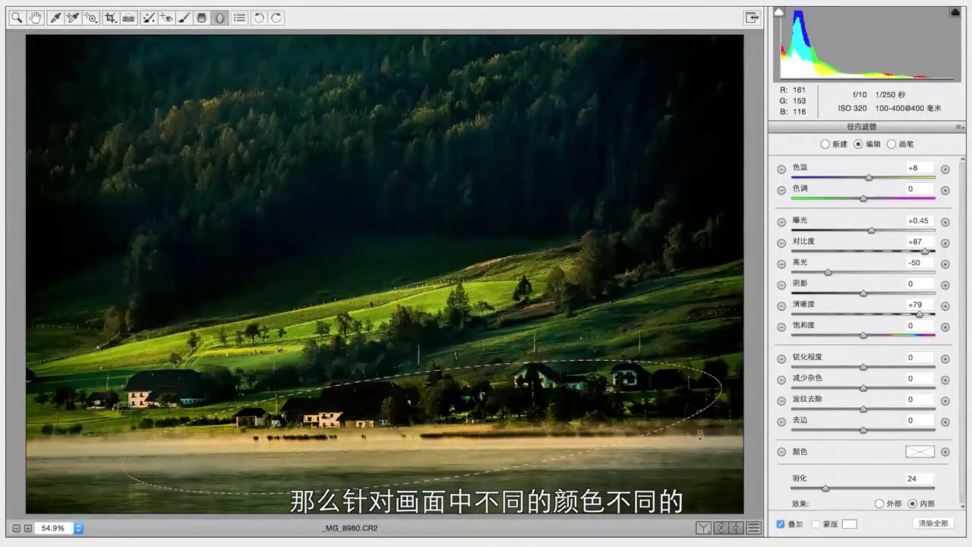
drag(450, 435, 499, 419)
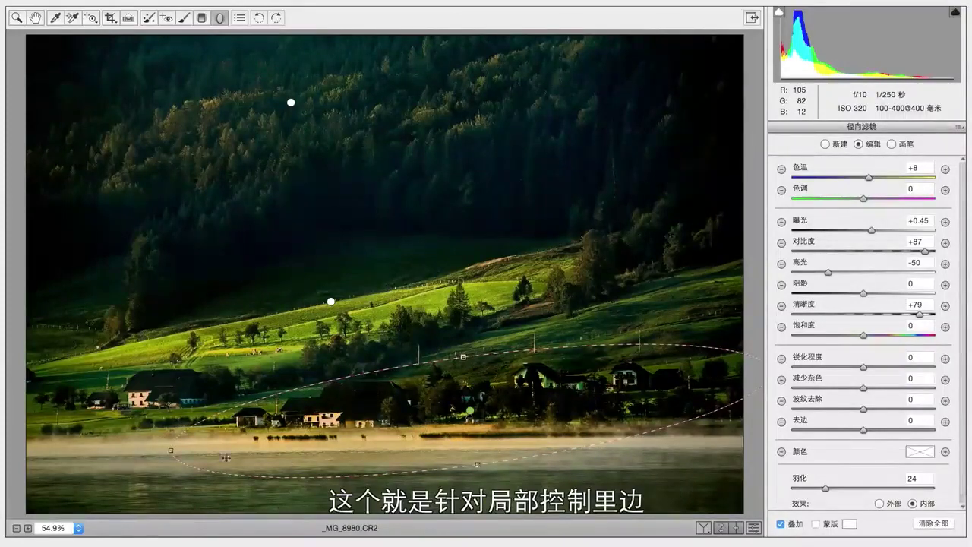
drag(171, 450, 231, 440)
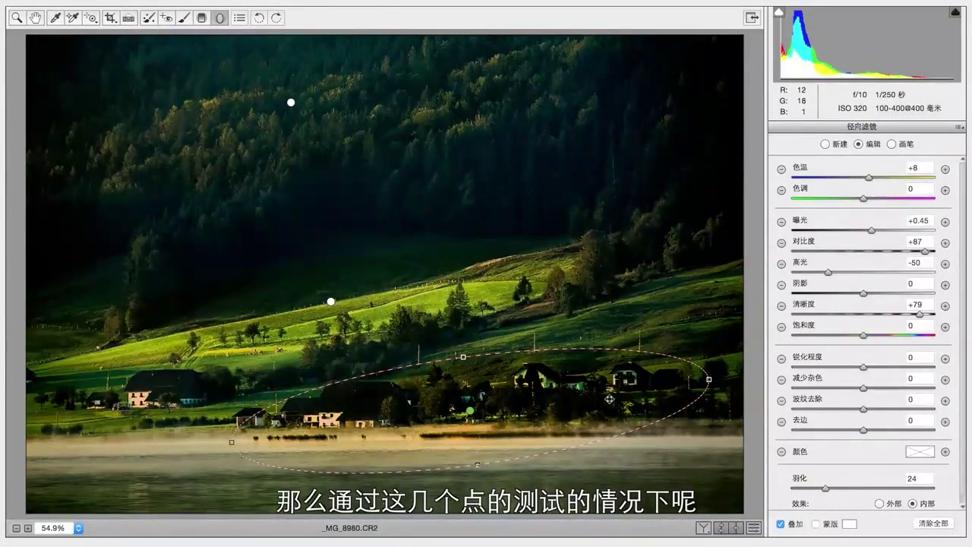
drag(614, 399, 619, 398)
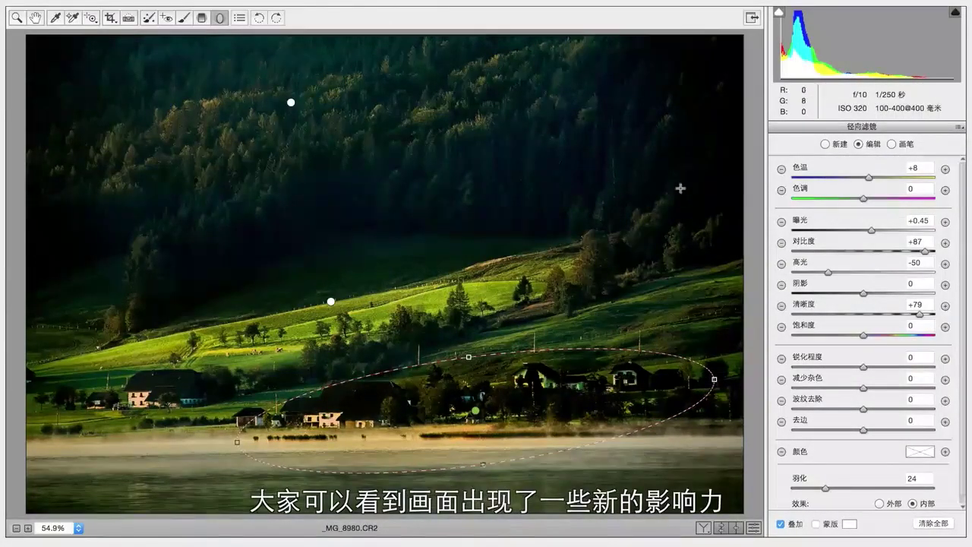
Leave radial filter editing to finish the Camera Raw edits on _MG_8980.CR2.
click(35, 17)
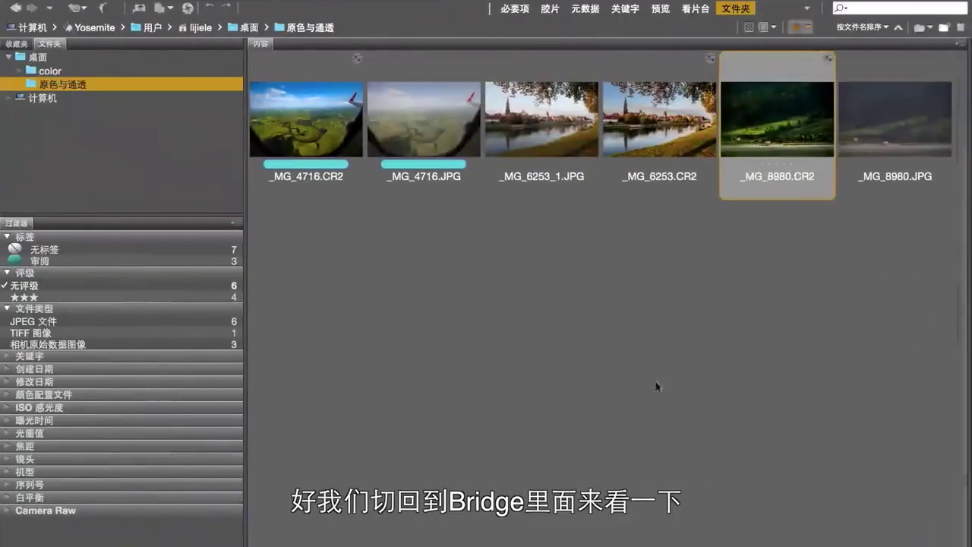
Select _MG_8980.JPG with the edited CR2 and preview both full screen.
shift+click(879, 132)
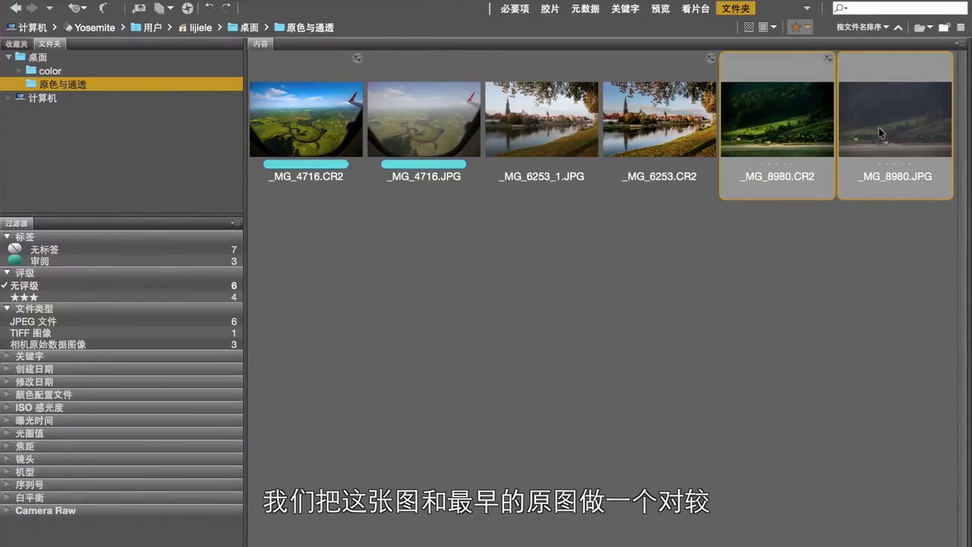
key(space)
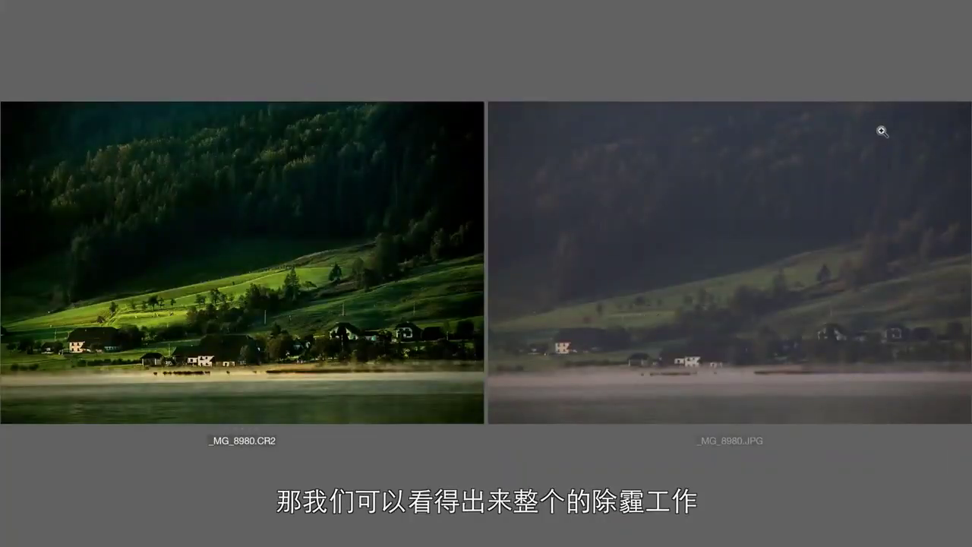